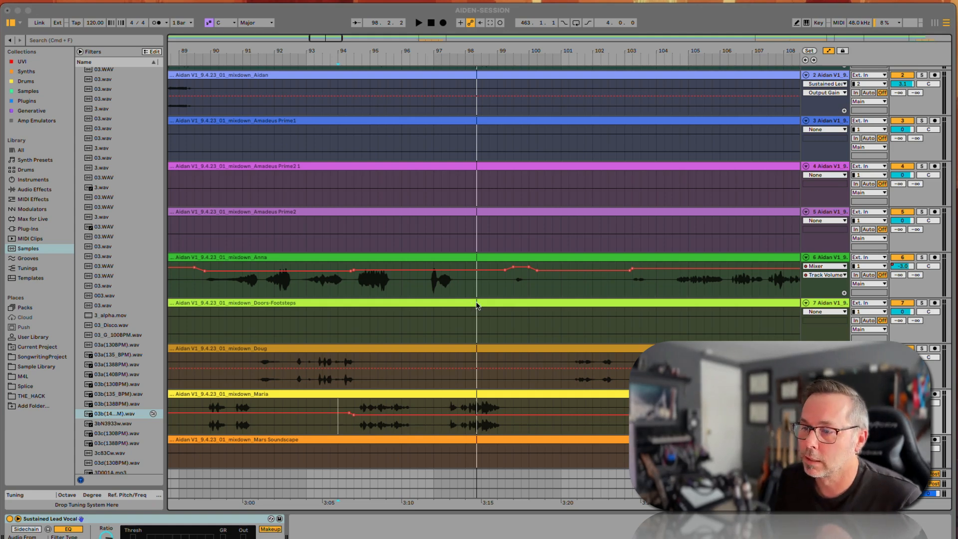
Step: Look over the voice stems along the timeline, out to the clips' end near bar 469 and back to the Music out marker
{"action": "scroll", "coordinate": [441, 278], "scroll_direction": "left", "scroll_amount": 5}
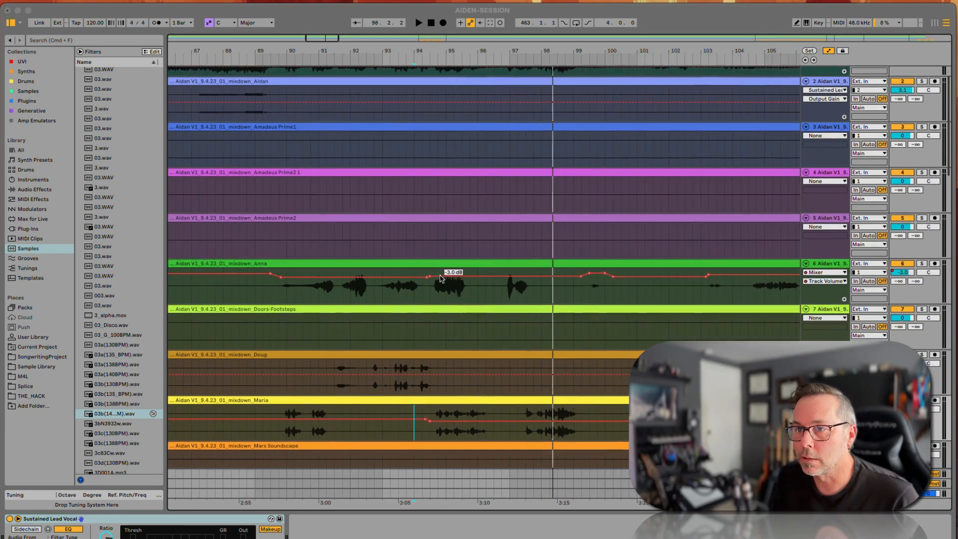
{"action": "scroll", "coordinate": [441, 278], "scroll_direction": "right", "scroll_amount": 20}
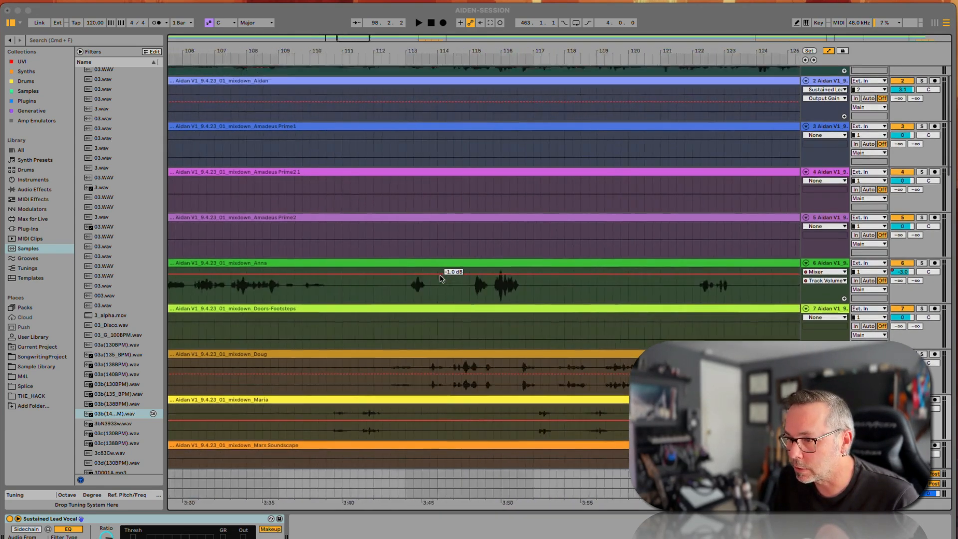
{"action": "scroll", "coordinate": [440, 279], "scroll_direction": "right", "scroll_amount": 18}
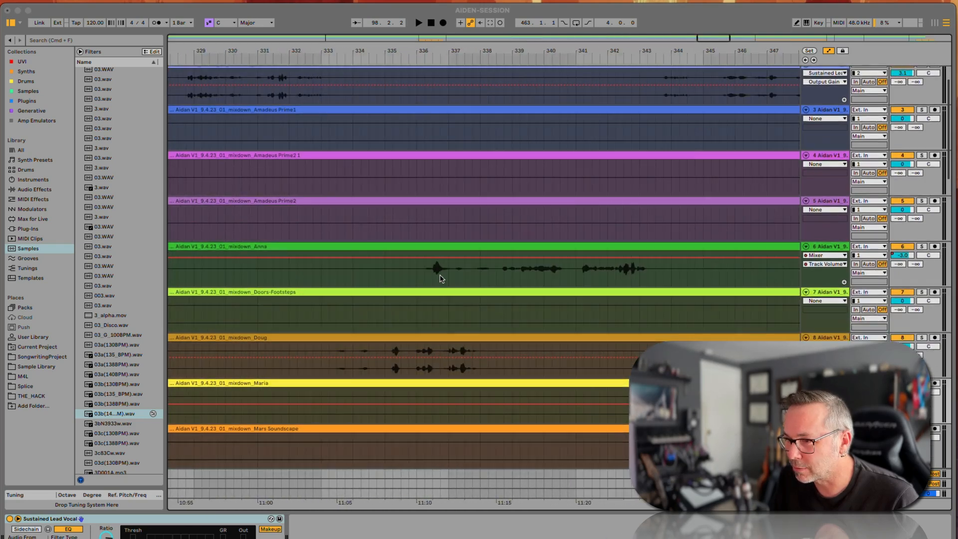
{"action": "scroll", "coordinate": [441, 278], "scroll_direction": "right", "scroll_amount": 4}
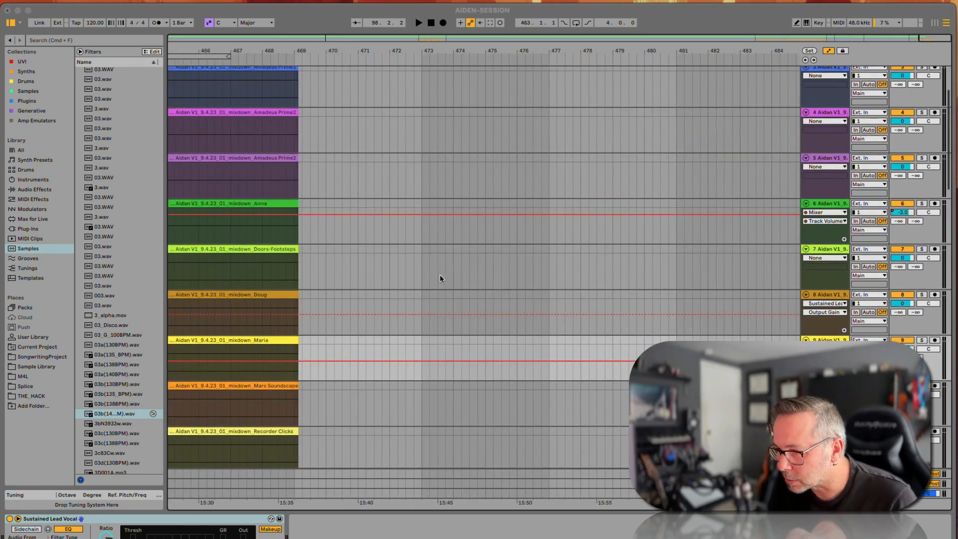
{"action": "scroll", "coordinate": [440, 278], "scroll_direction": "left", "scroll_amount": 4}
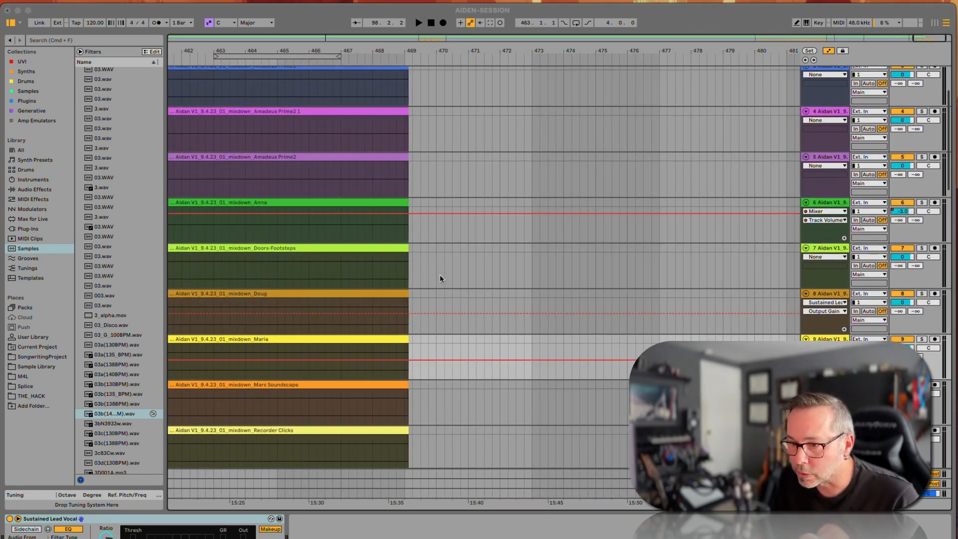
{"action": "scroll", "coordinate": [440, 278], "scroll_direction": "left", "scroll_amount": 6}
{"action": "scroll", "coordinate": [440, 278], "scroll_direction": "up", "scroll_amount": 3}
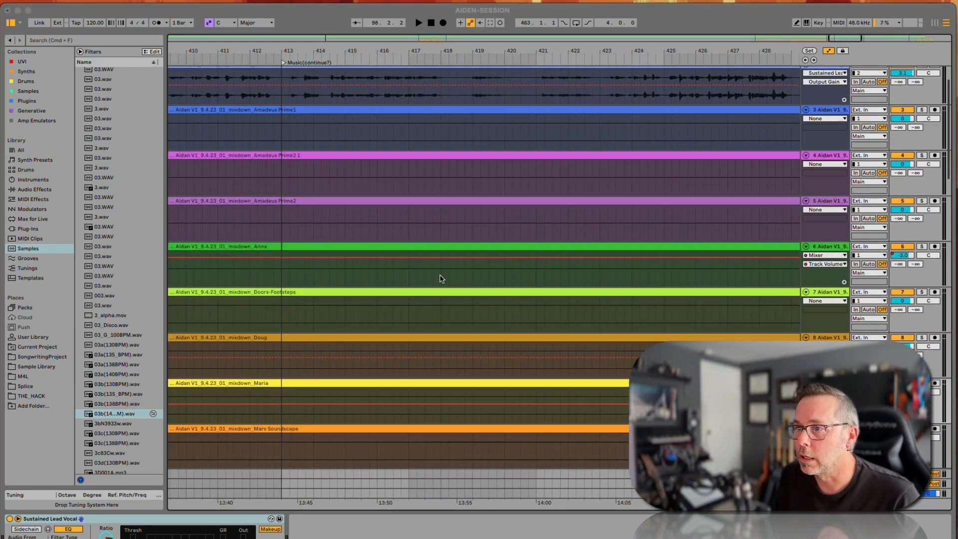
{"action": "scroll", "coordinate": [441, 279], "scroll_direction": "right", "scroll_amount": 2}
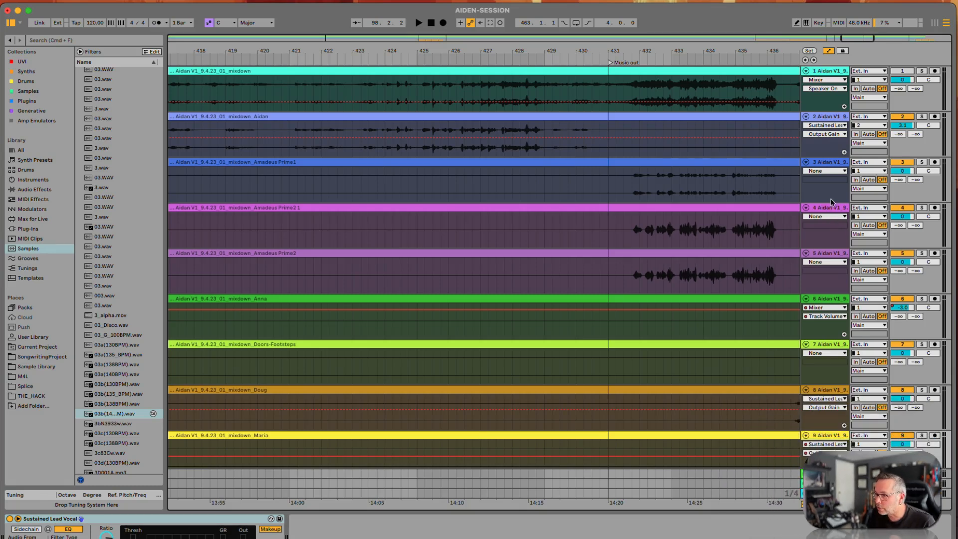
Step: Select tracks 1 through 6 one after another to review the imported mixdown stems
{"action": "left_click", "coordinate": [824, 71]}
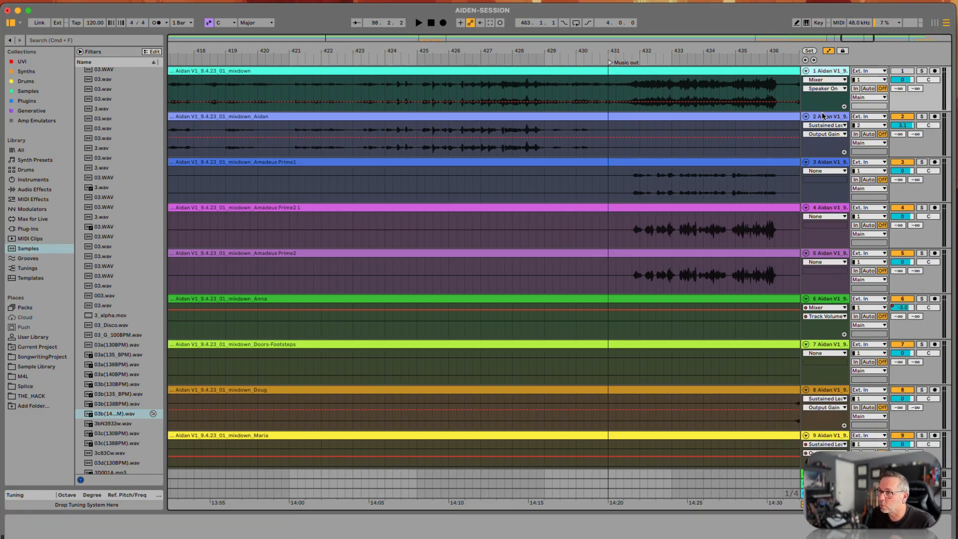
{"action": "left_click", "coordinate": [823, 116]}
{"action": "left_click", "coordinate": [818, 163]}
{"action": "left_click", "coordinate": [818, 209]}
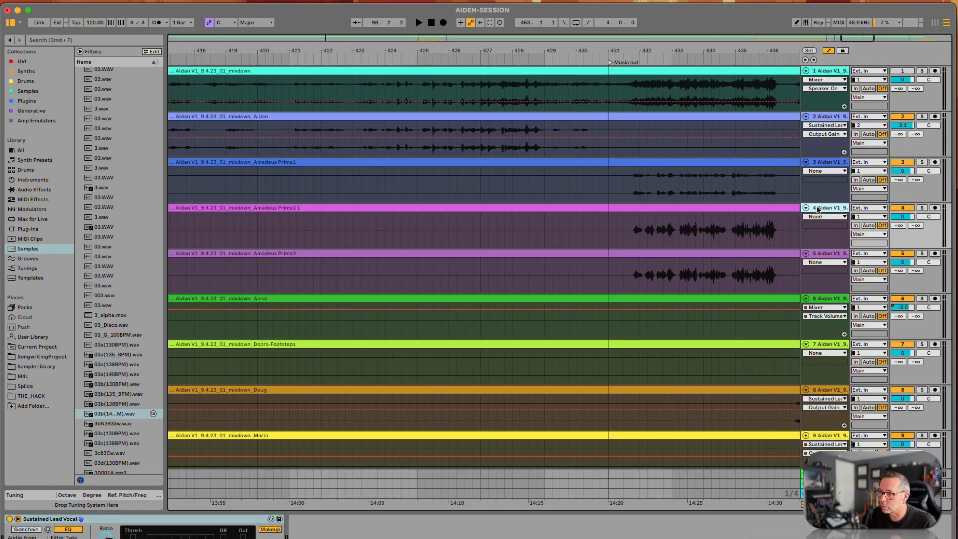
{"action": "left_click", "coordinate": [818, 256]}
{"action": "left_click", "coordinate": [819, 301]}
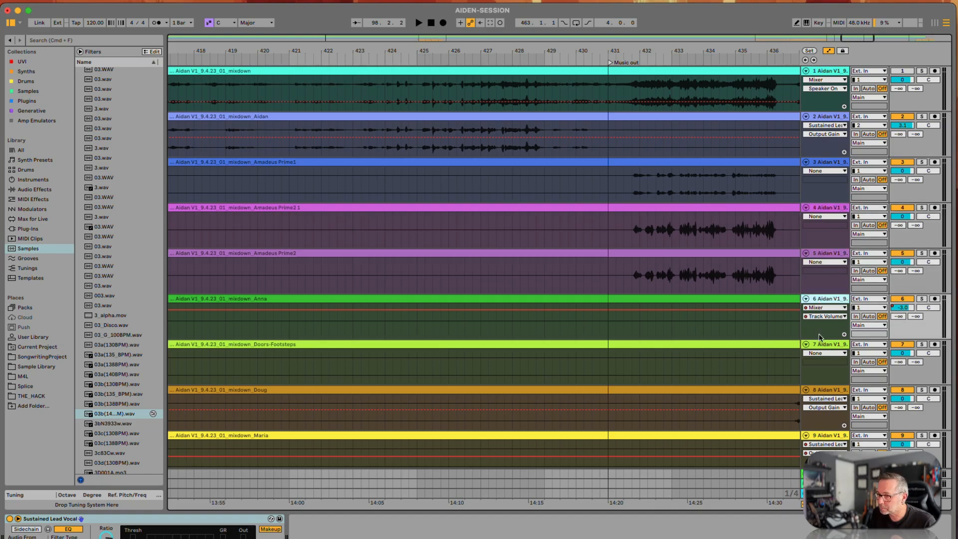
Step: Examine the remaining stem tracks and the closing music cue's clips and volume fades on tracks 27 to 33 from bar 463
{"action": "scroll", "coordinate": [870, 250], "scroll_direction": "down", "scroll_amount": 5}
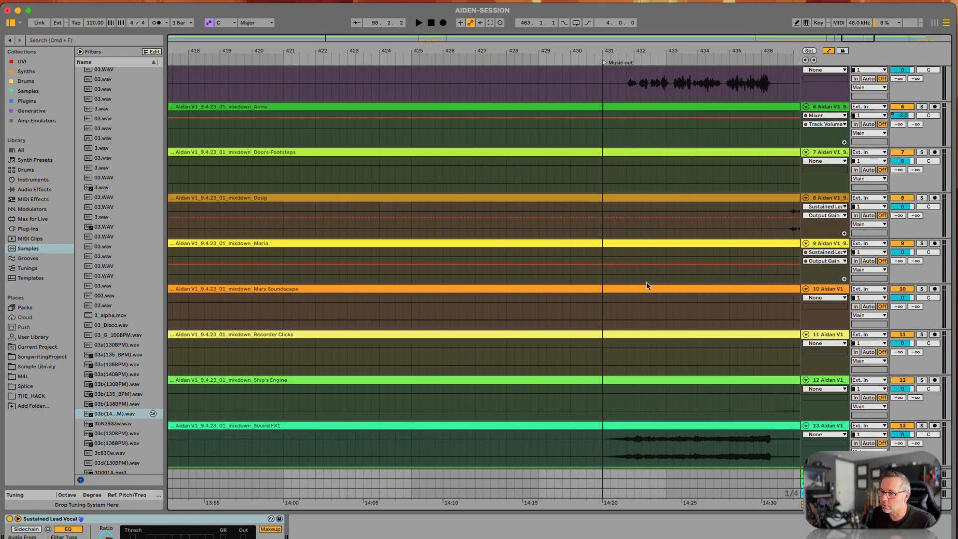
{"action": "scroll", "coordinate": [646, 269], "scroll_direction": "down", "scroll_amount": 20}
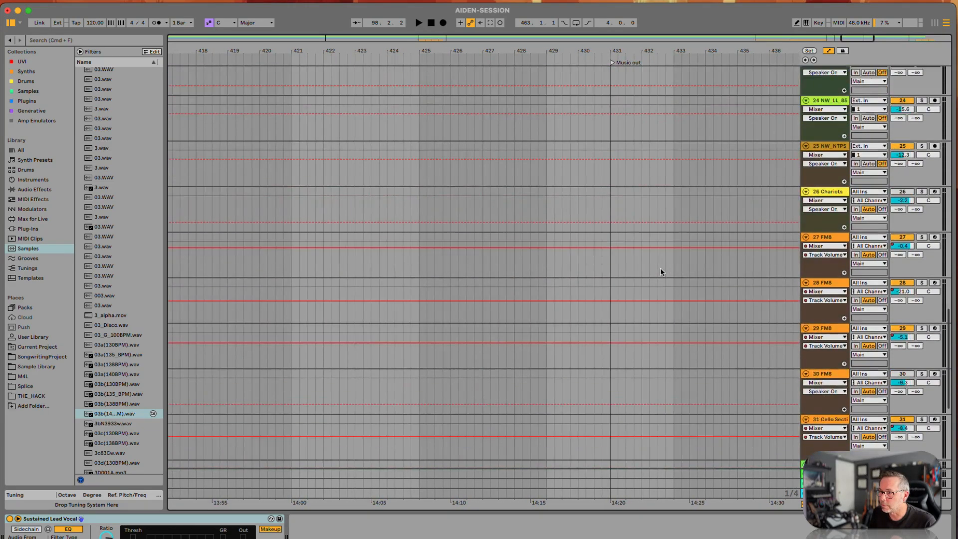
{"action": "scroll", "coordinate": [660, 271], "scroll_direction": "right", "scroll_amount": 15}
{"action": "scroll", "coordinate": [660, 270], "scroll_direction": "up", "scroll_amount": 5}
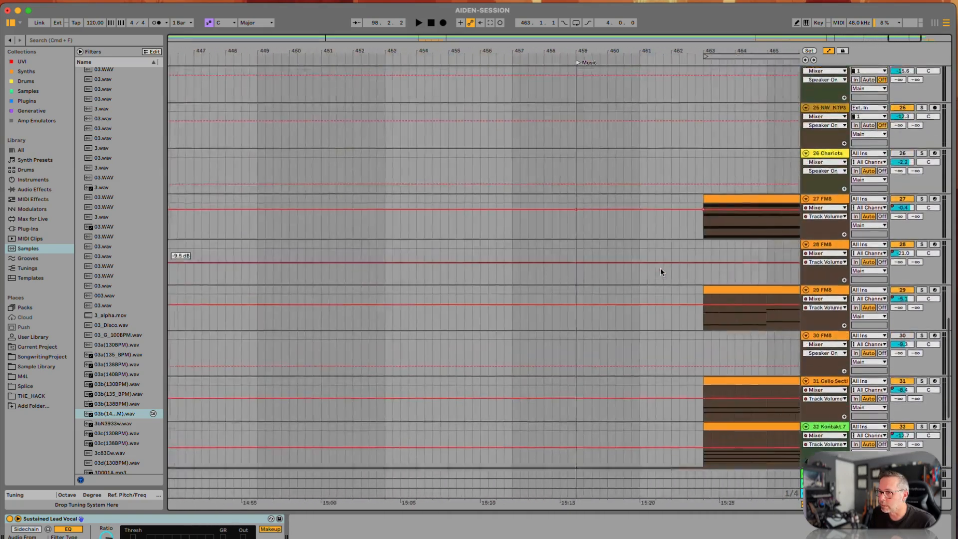
{"action": "scroll", "coordinate": [660, 267], "scroll_direction": "right", "scroll_amount": 3}
{"action": "scroll", "coordinate": [660, 267], "scroll_direction": "down", "scroll_amount": 5}
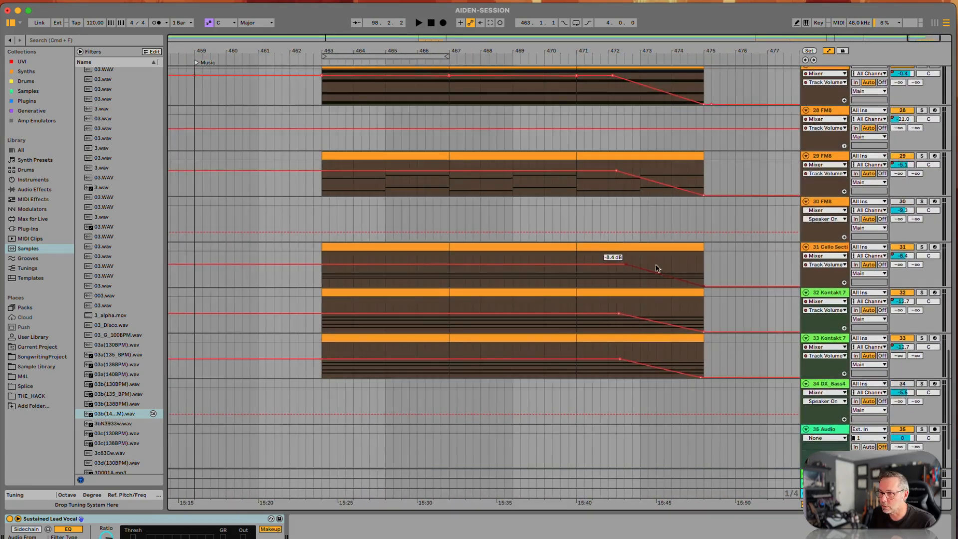
{"action": "scroll", "coordinate": [621, 238], "scroll_direction": "up", "scroll_amount": 10}
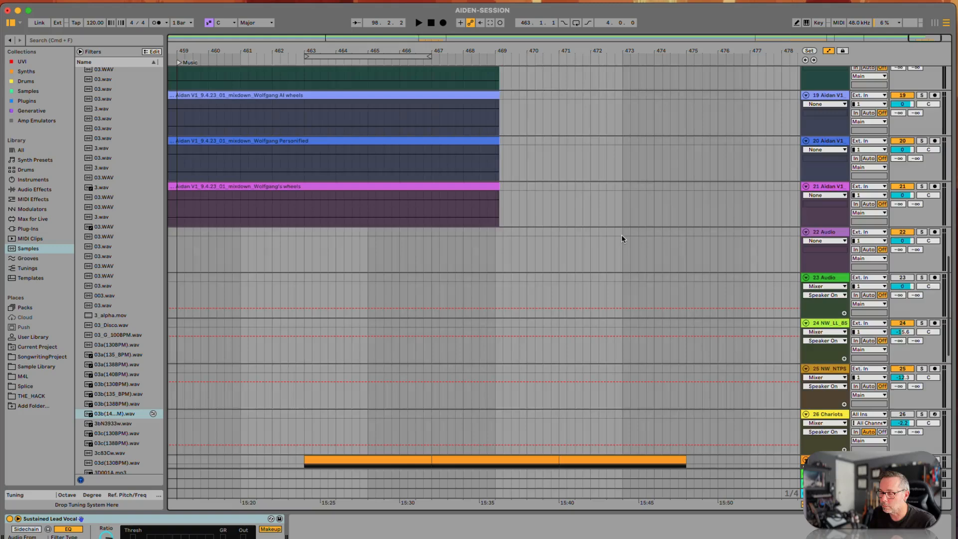
{"action": "scroll", "coordinate": [621, 235], "scroll_direction": "down", "scroll_amount": 6}
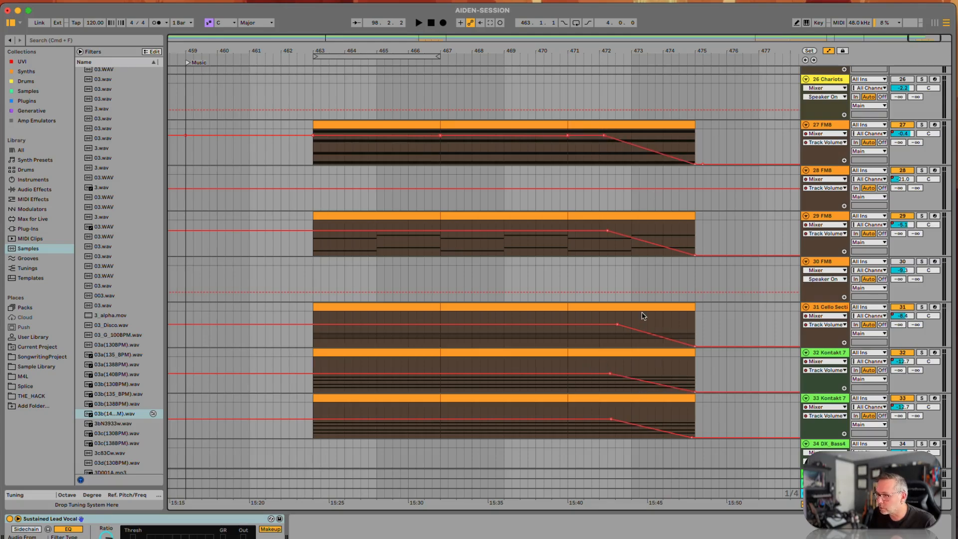
Step: Look over the stems from the closing Music marker at bar 459 back to the Music out marker at bar 431
{"action": "scroll", "coordinate": [641, 315], "scroll_direction": "up", "scroll_amount": 15}
{"action": "scroll", "coordinate": [641, 315], "scroll_direction": "left", "scroll_amount": 5}
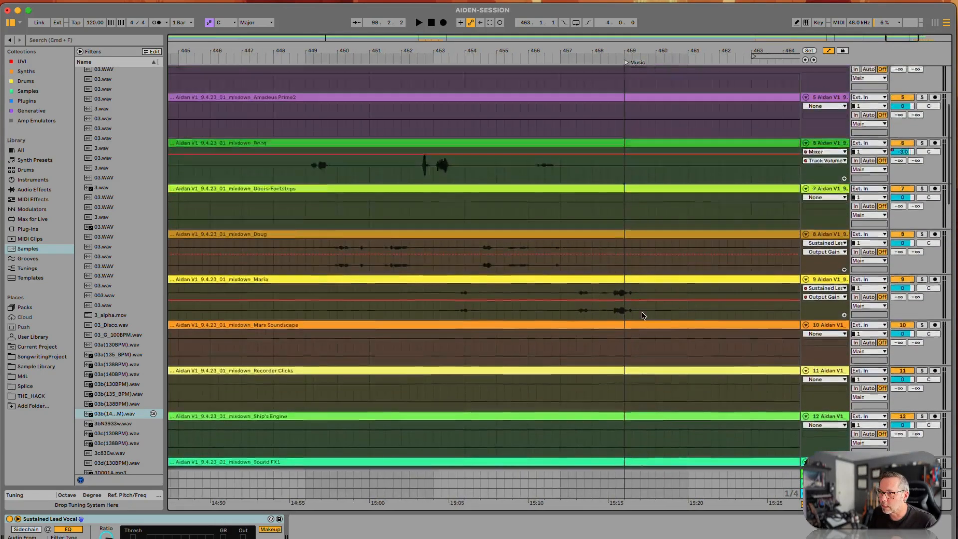
{"action": "scroll", "coordinate": [642, 316], "scroll_direction": "up", "scroll_amount": 2}
{"action": "scroll", "coordinate": [643, 315], "scroll_direction": "left", "scroll_amount": 5}
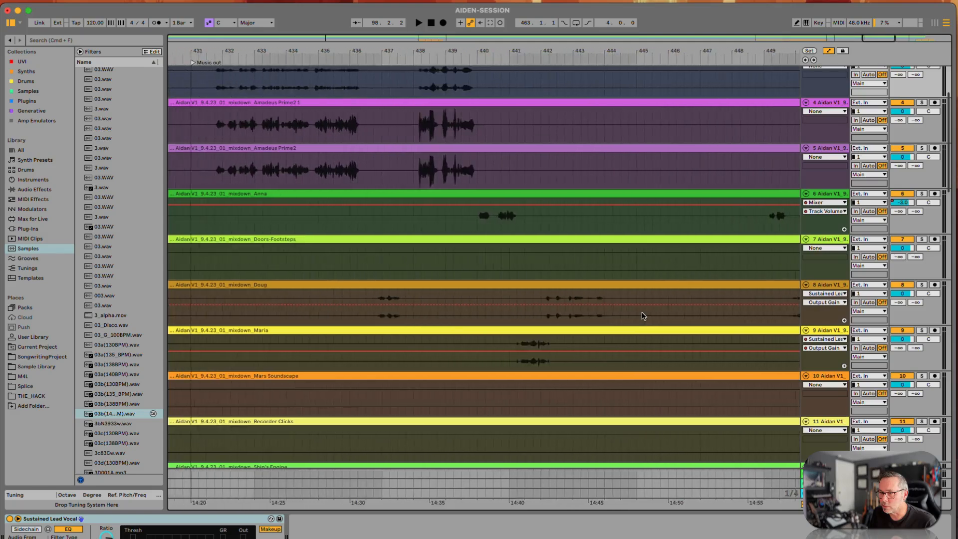
{"action": "scroll", "coordinate": [643, 315], "scroll_direction": "up", "scroll_amount": 2}
{"action": "scroll", "coordinate": [643, 315], "scroll_direction": "left", "scroll_amount": 5}
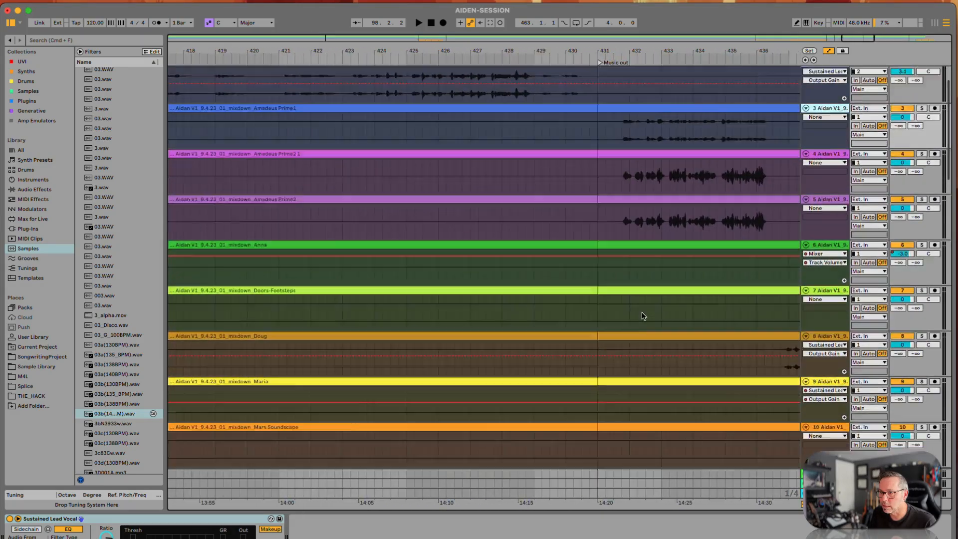
Step: Examine the dialogue stems backwards along the timeline to the volume and output gain automation around bars 90 to 109
{"action": "scroll", "coordinate": [642, 315], "scroll_direction": "down", "scroll_amount": 5}
{"action": "scroll", "coordinate": [642, 315], "scroll_direction": "left", "scroll_amount": 15}
{"action": "scroll", "coordinate": [642, 315], "scroll_direction": "up", "scroll_amount": 5}
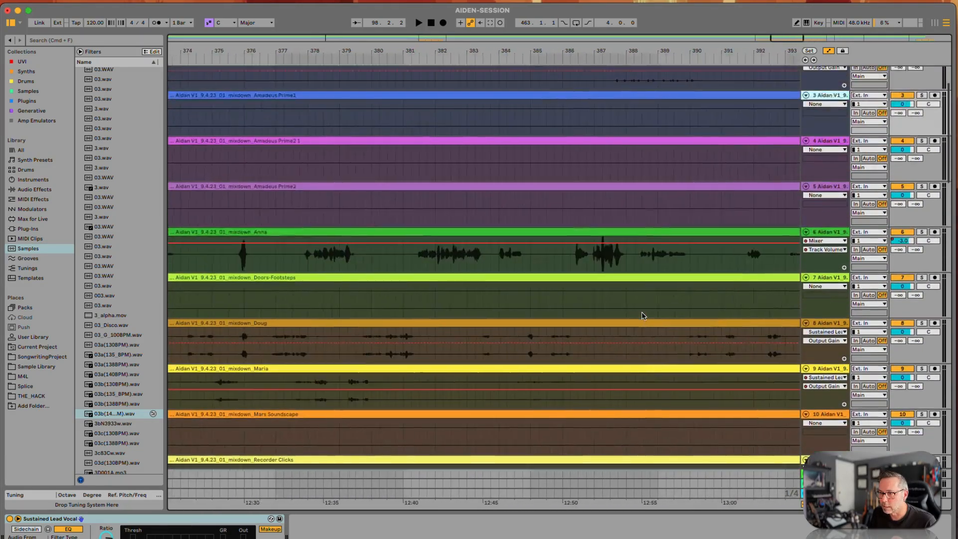
{"action": "scroll", "coordinate": [642, 314], "scroll_direction": "down", "scroll_amount": 2}
{"action": "scroll", "coordinate": [642, 314], "scroll_direction": "left", "scroll_amount": 8}
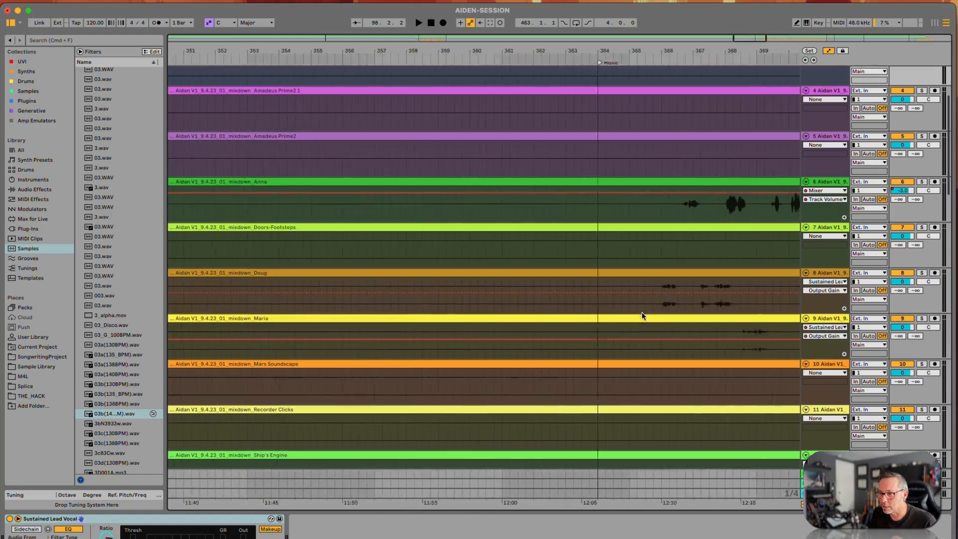
{"action": "scroll", "coordinate": [641, 315], "scroll_direction": "left", "scroll_amount": 20}
{"action": "scroll", "coordinate": [641, 314], "scroll_direction": "up", "scroll_amount": 2}
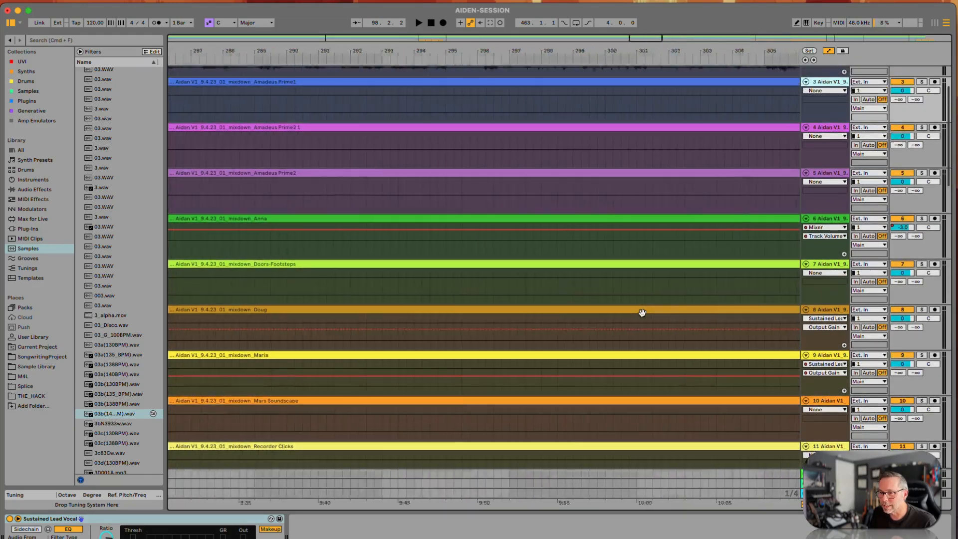
{"action": "scroll", "coordinate": [642, 313], "scroll_direction": "left", "scroll_amount": 12}
{"action": "scroll", "coordinate": [641, 312], "scroll_direction": "up", "scroll_amount": 2}
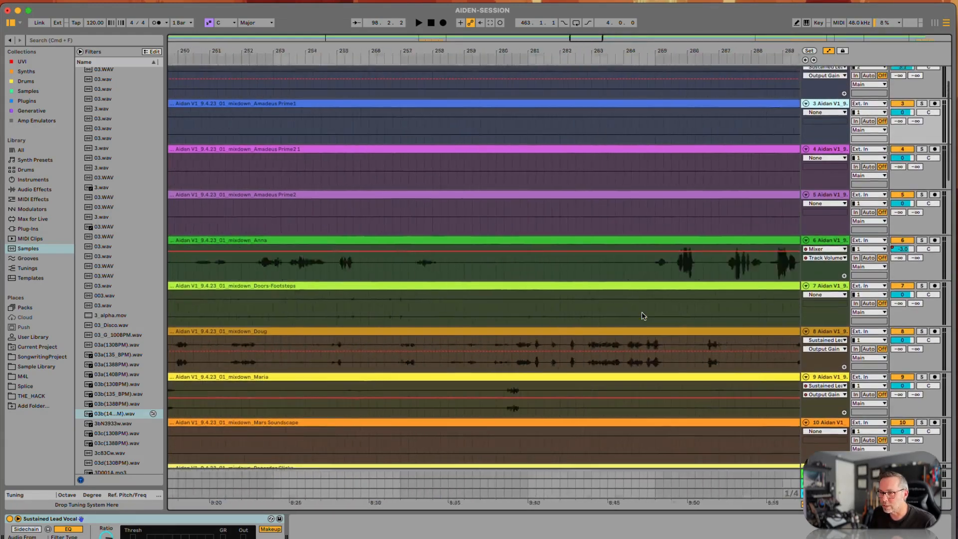
{"action": "scroll", "coordinate": [644, 316], "scroll_direction": "left", "scroll_amount": 20}
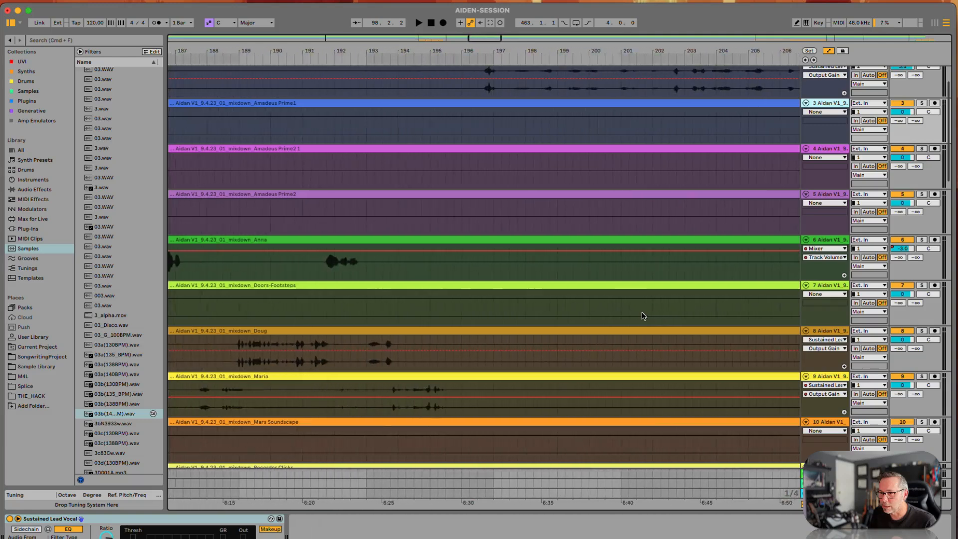
{"action": "scroll", "coordinate": [360, 274], "scroll_direction": "left", "scroll_amount": 20}
{"action": "scroll", "coordinate": [361, 274], "scroll_direction": "down", "scroll_amount": 1}
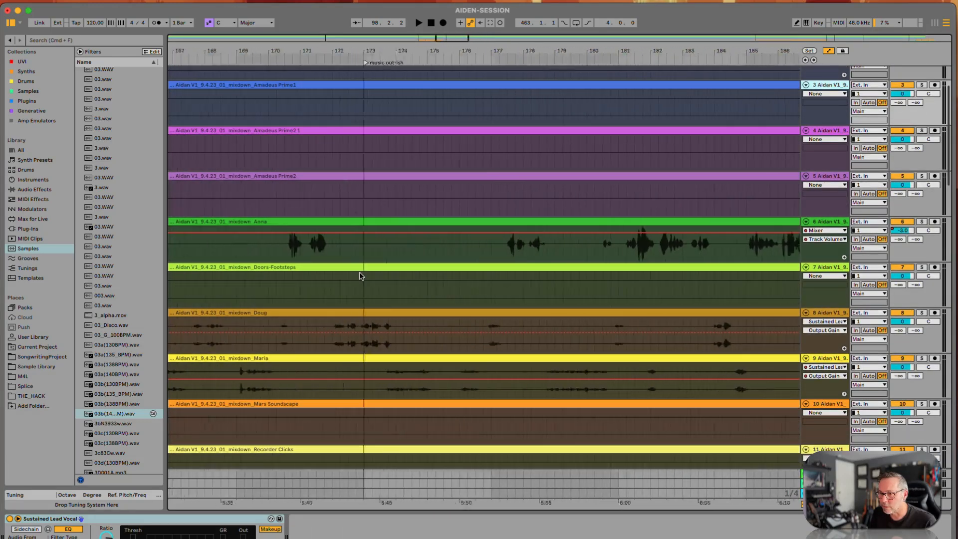
{"action": "scroll", "coordinate": [361, 276], "scroll_direction": "left", "scroll_amount": 20}
{"action": "scroll", "coordinate": [362, 276], "scroll_direction": "up", "scroll_amount": 2}
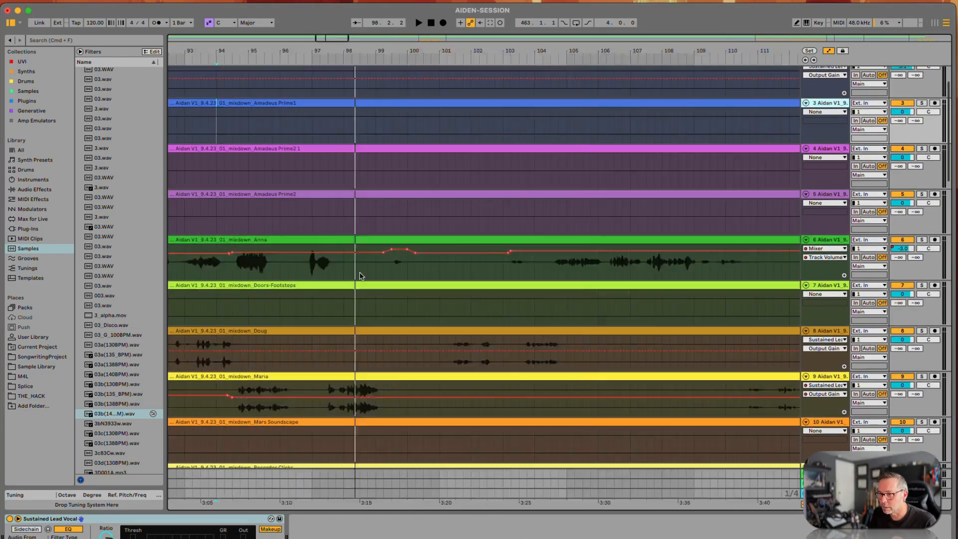
{"action": "scroll", "coordinate": [360, 275], "scroll_direction": "left", "scroll_amount": 6}
{"action": "scroll", "coordinate": [360, 274], "scroll_direction": "down", "scroll_amount": 1}
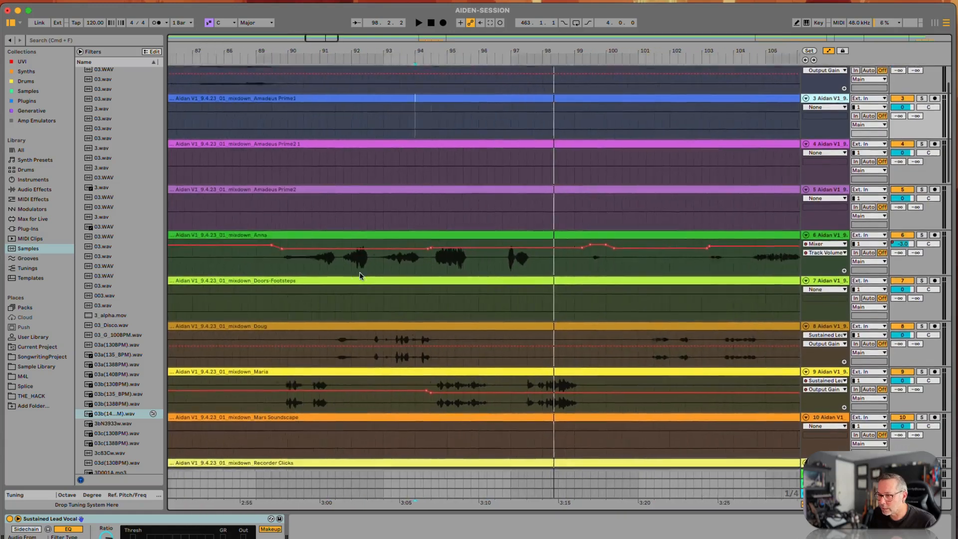
{"action": "scroll", "coordinate": [360, 275], "scroll_direction": "right", "scroll_amount": 3}
{"action": "scroll", "coordinate": [360, 275], "scroll_direction": "down", "scroll_amount": 2}
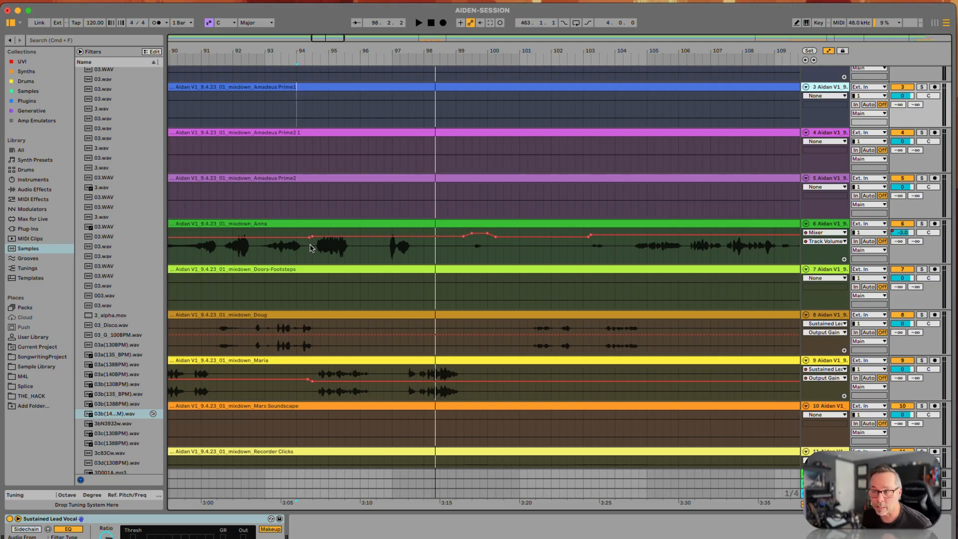
Step: Play the dialogue on the automated voice tracks from about bar 94.2 to bar 97.4
{"action": "left_click", "coordinate": [318, 387]}
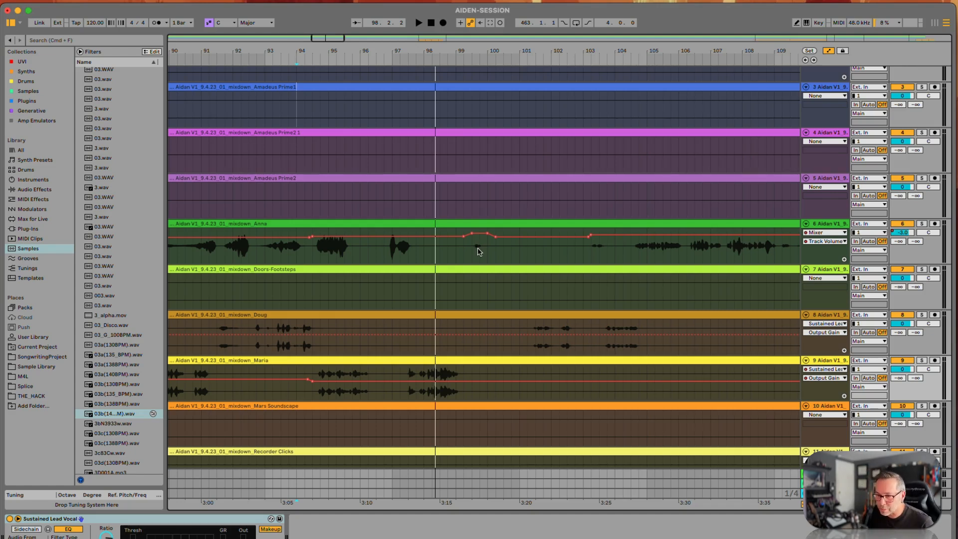
{"action": "left_click", "coordinate": [305, 257]}
{"action": "key", "text": "space"}
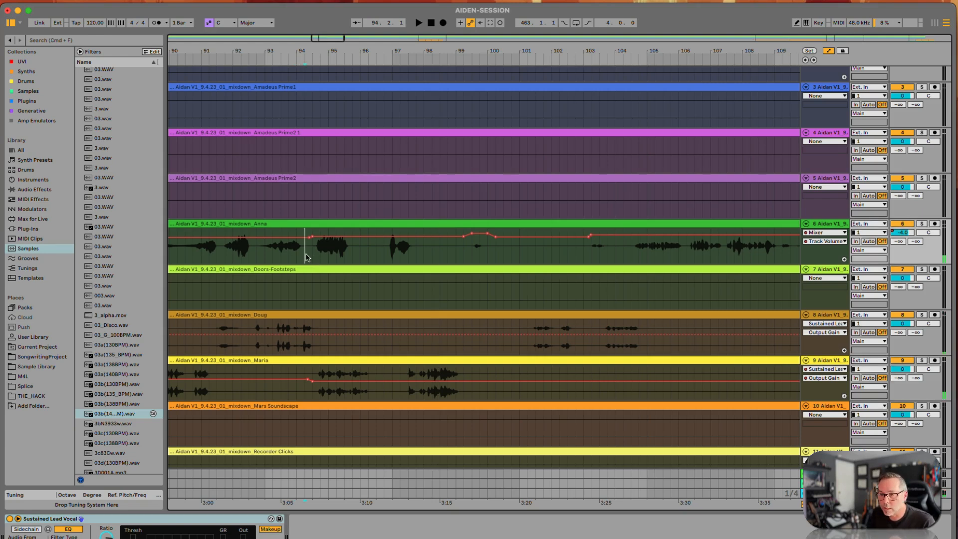
{"action": "key", "text": "space"}
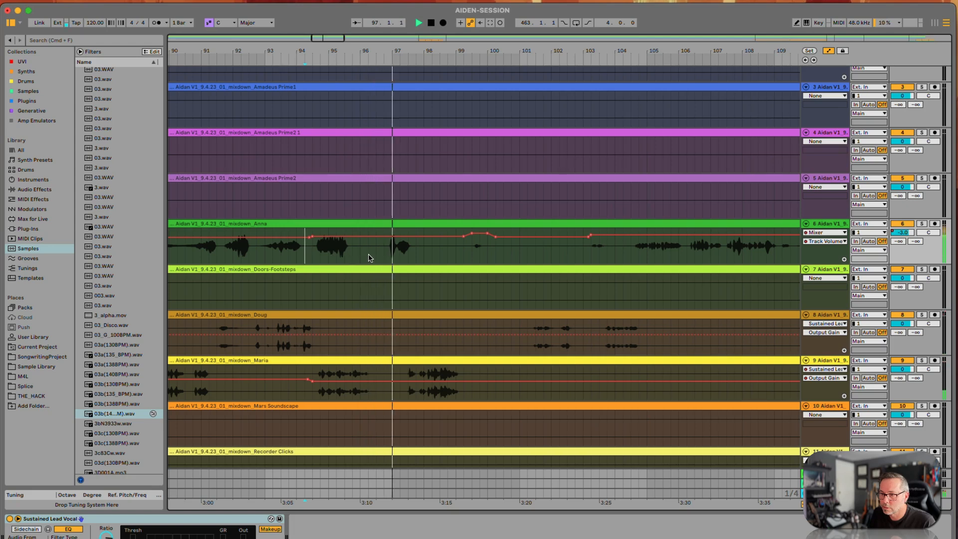
{"action": "key", "text": "space"}
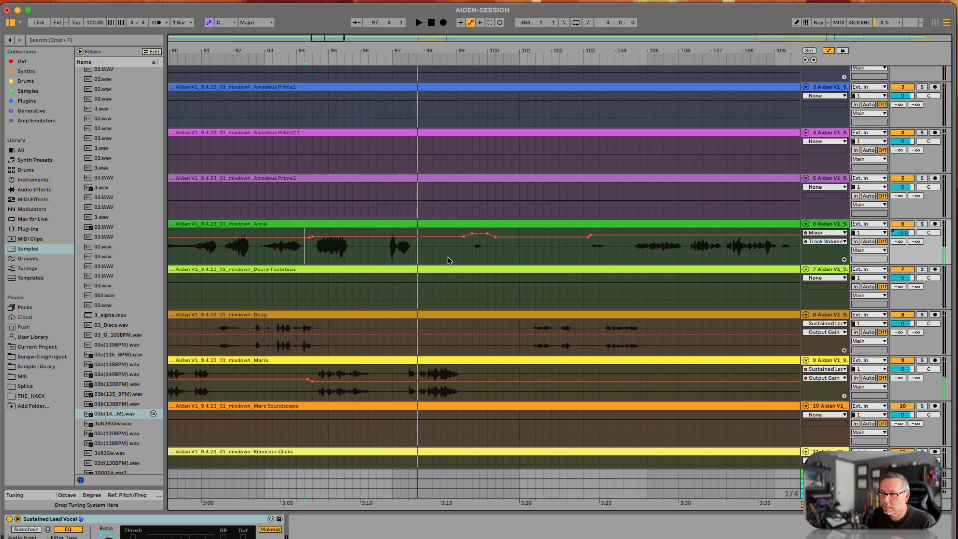
Step: Examine the music clips and their volume automation on tracks 26 to 34 across the whole arrangement
{"action": "scroll", "coordinate": [490, 253], "scroll_direction": "down", "scroll_amount": 15}
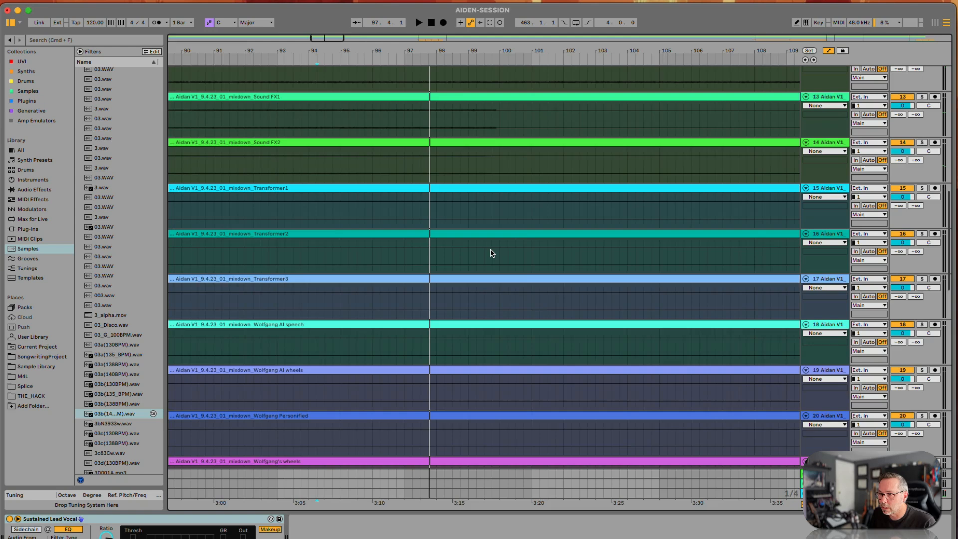
{"action": "scroll", "coordinate": [491, 253], "scroll_direction": "down", "scroll_amount": 10}
{"action": "scroll", "coordinate": [490, 253], "scroll_direction": "down", "scroll_amount": 5}
{"action": "scroll", "coordinate": [491, 252], "scroll_direction": "down", "scroll_amount": 20}
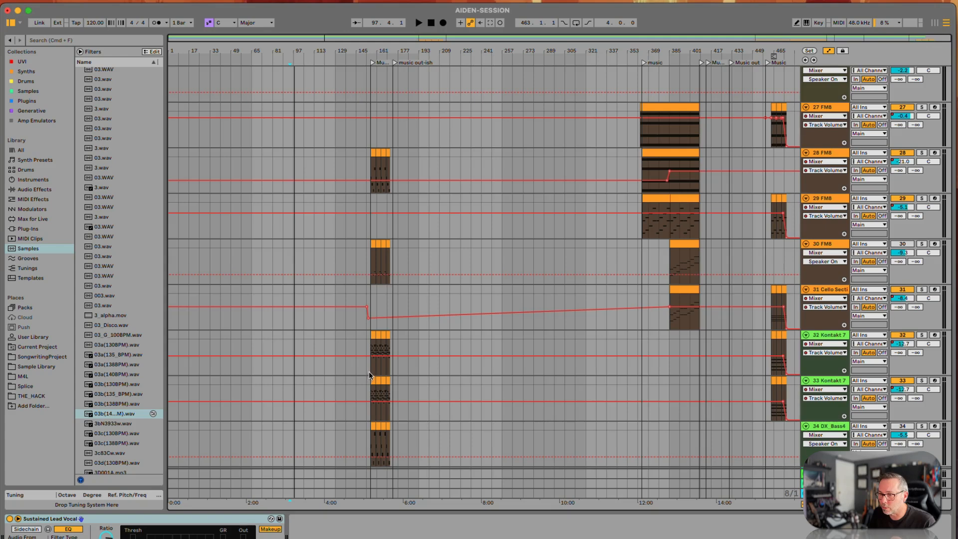
{"action": "scroll", "coordinate": [369, 370], "scroll_direction": "up", "scroll_amount": 2}
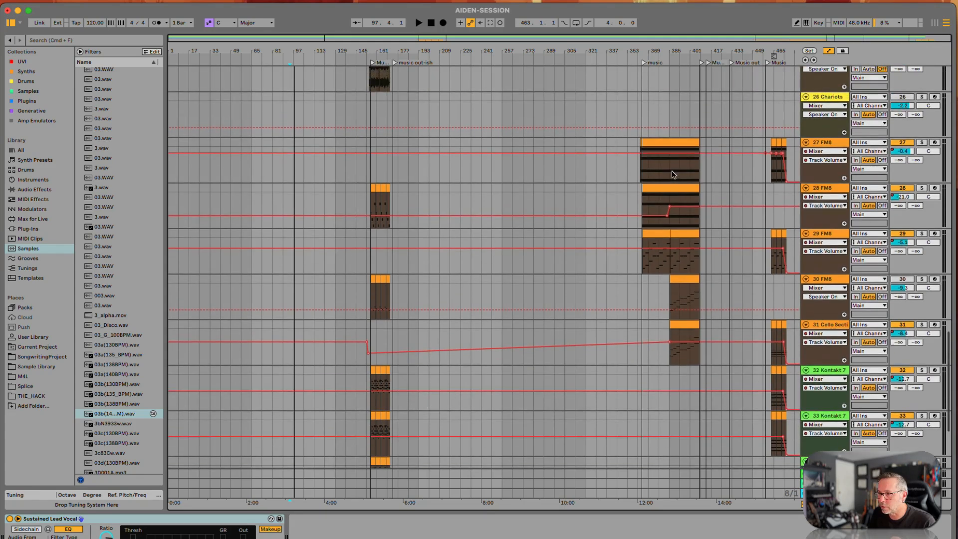
Step: Play the session from the closing music clips at bar 463, and again from about bar 449, ahead of the closing Music marker
{"action": "left_click", "coordinate": [772, 174]}
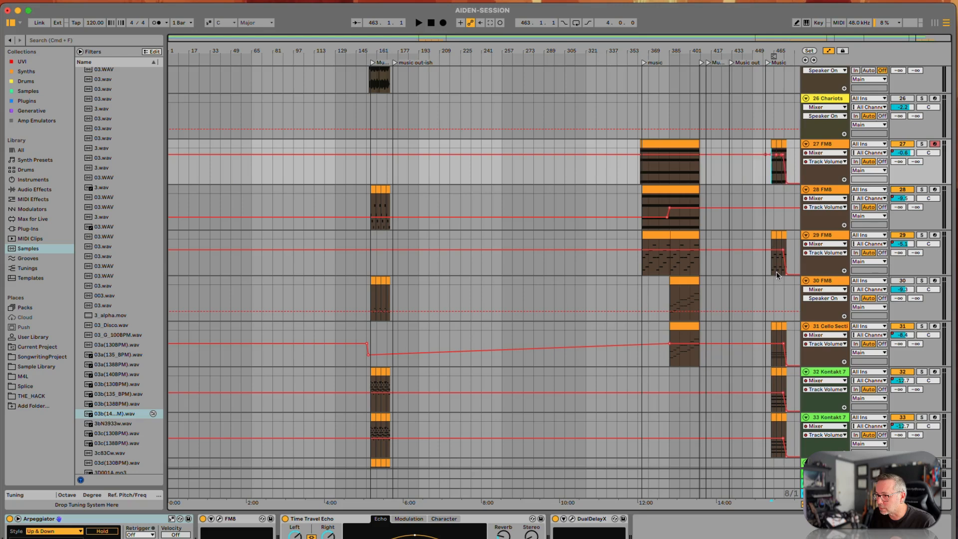
{"action": "scroll", "coordinate": [787, 252], "scroll_direction": "up", "scroll_amount": 3}
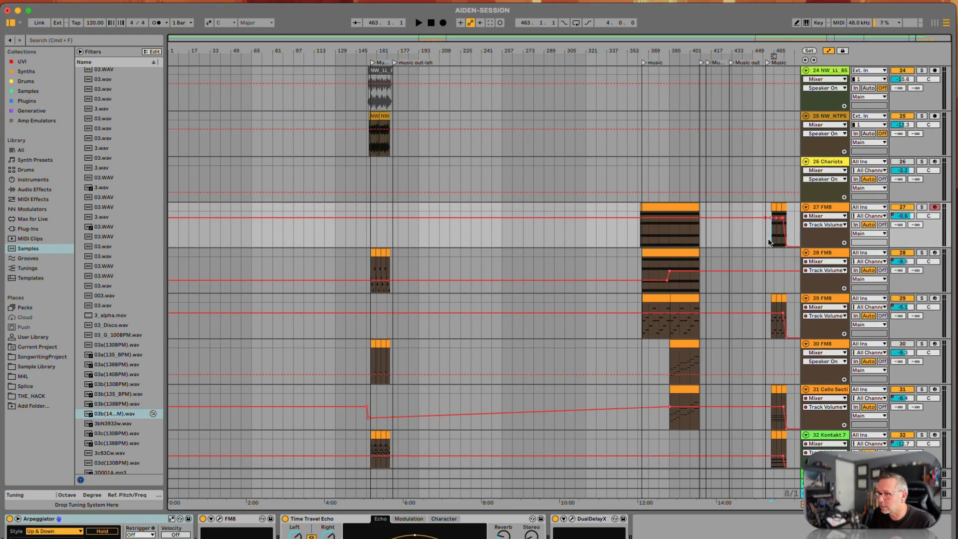
{"action": "key", "text": "space"}
{"action": "left_click", "coordinate": [757, 242]}
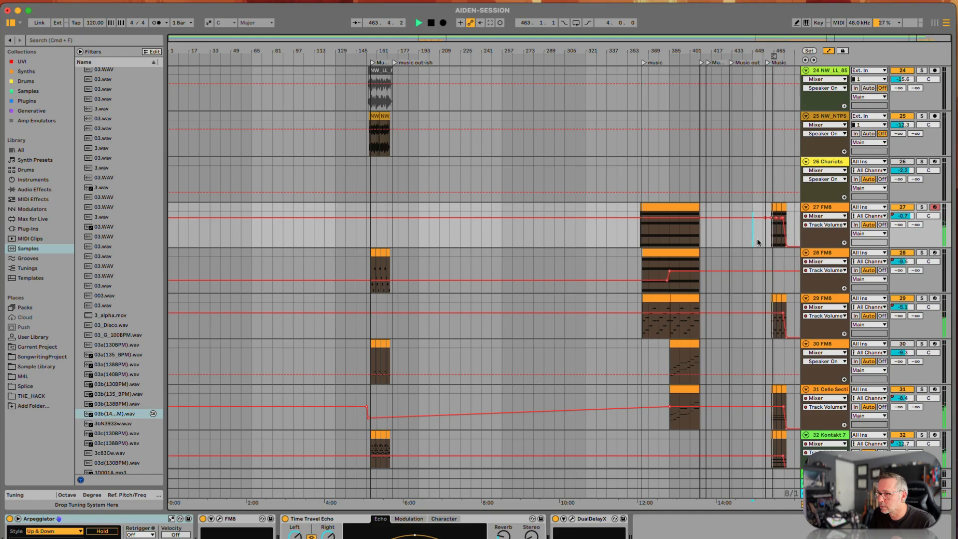
{"action": "key", "text": "space"}
Step: Examine the dialogue and effects stems around the closing Music marker during playback from about bar 449
{"action": "scroll", "coordinate": [766, 242], "scroll_direction": "up", "scroll_amount": 15}
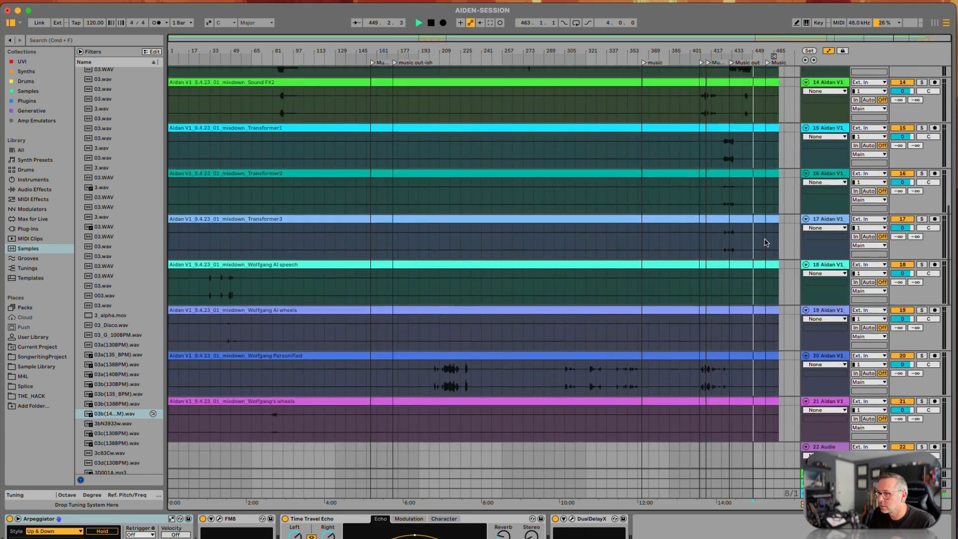
{"action": "scroll", "coordinate": [765, 242], "scroll_direction": "up", "scroll_amount": 8}
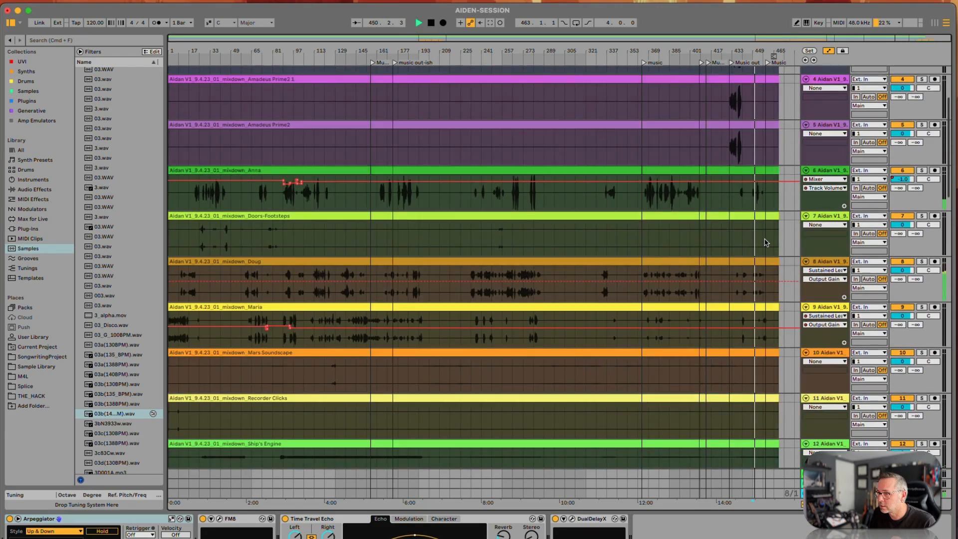
{"action": "scroll", "coordinate": [766, 242], "scroll_direction": "up", "scroll_amount": 3}
{"action": "scroll", "coordinate": [765, 242], "scroll_direction": "down", "scroll_amount": 1}
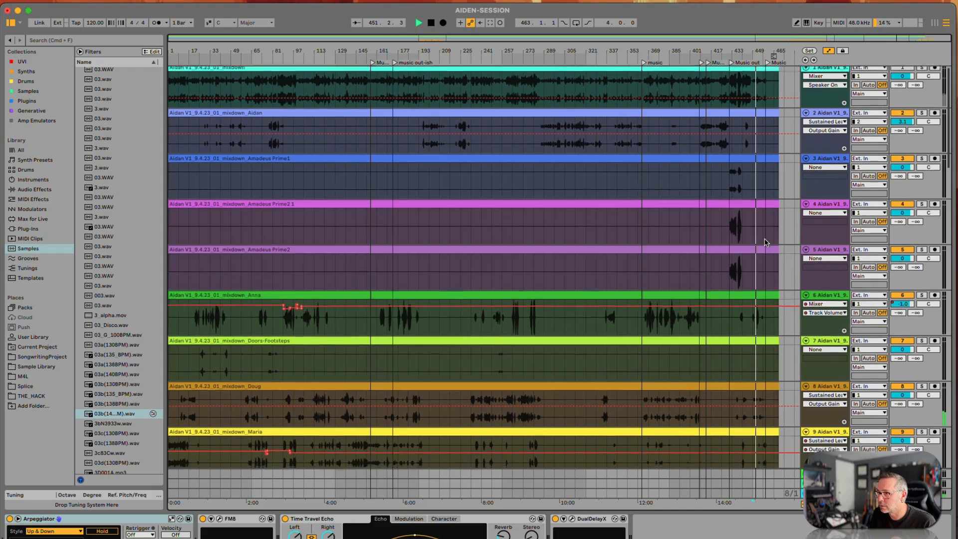
{"action": "scroll", "coordinate": [765, 243], "scroll_direction": "down", "scroll_amount": 16}
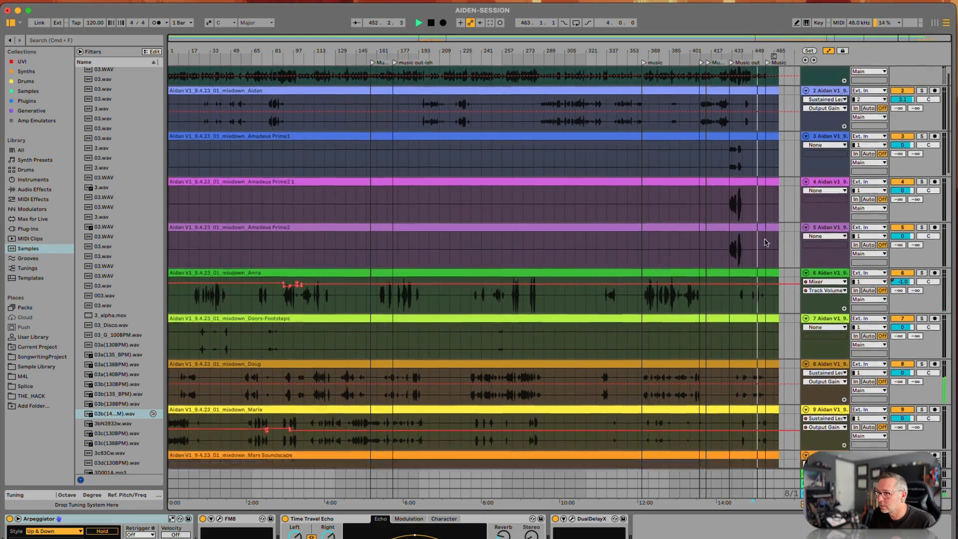
{"action": "scroll", "coordinate": [765, 242], "scroll_direction": "down", "scroll_amount": 2}
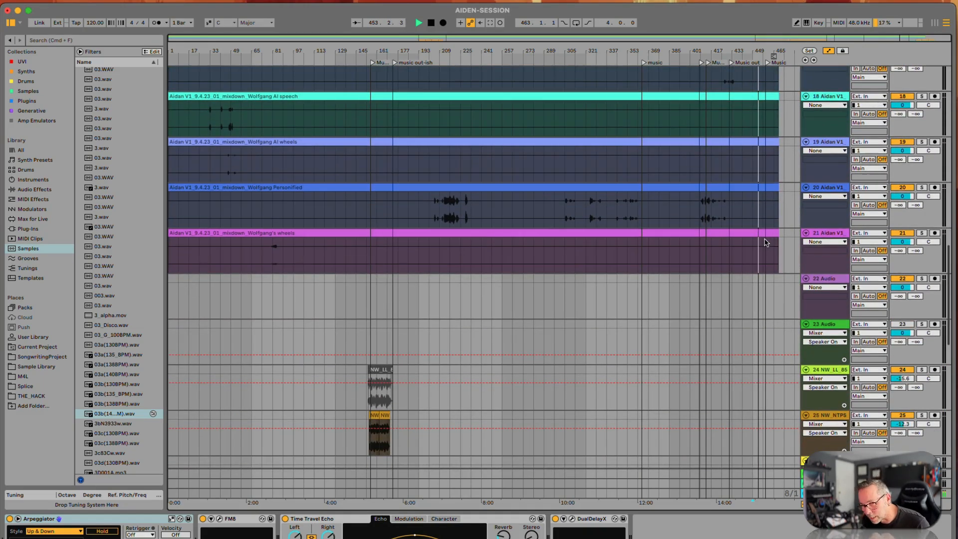
{"action": "scroll", "coordinate": [766, 243], "scroll_direction": "down", "scroll_amount": 4}
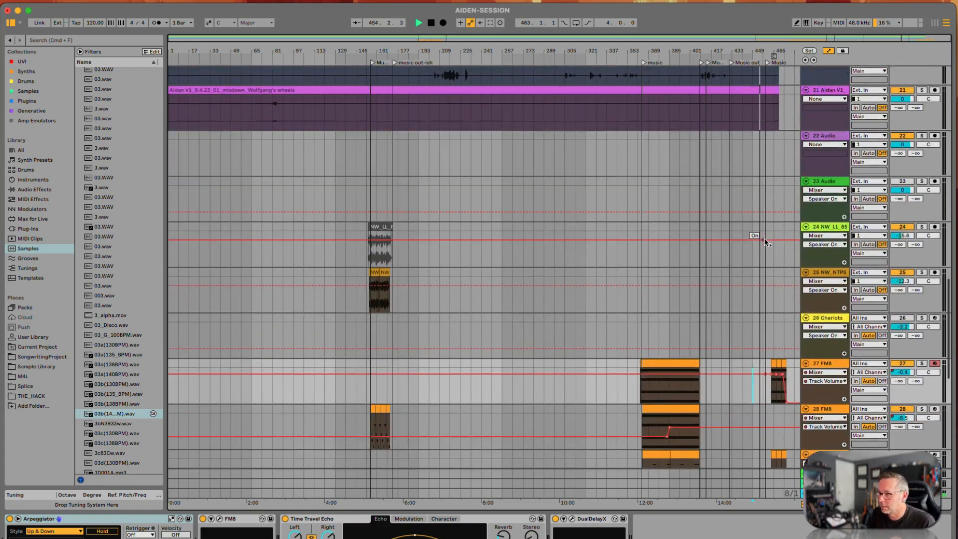
{"action": "scroll", "coordinate": [778, 244], "scroll_direction": "up", "scroll_amount": 10}
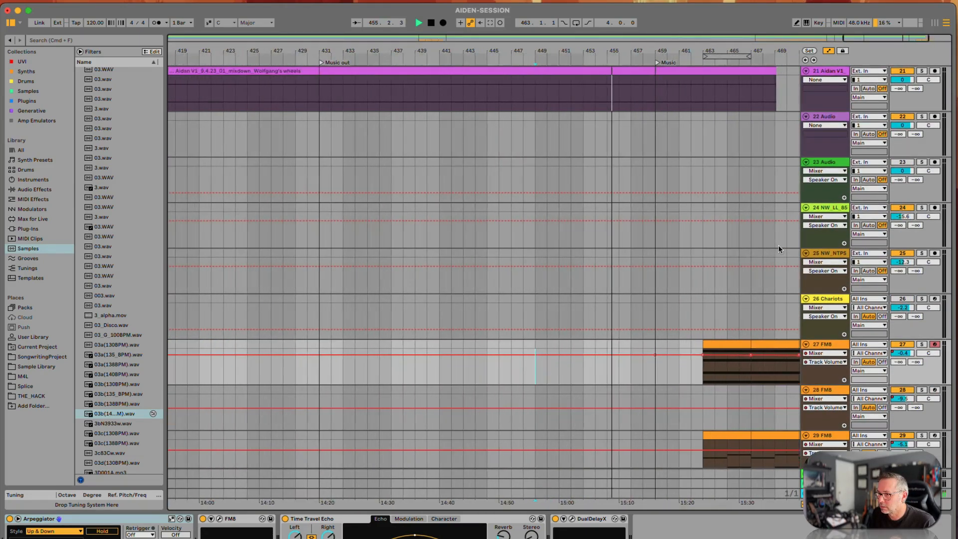
{"action": "scroll", "coordinate": [778, 245], "scroll_direction": "right", "scroll_amount": 3}
{"action": "scroll", "coordinate": [778, 245], "scroll_direction": "up", "scroll_amount": 16}
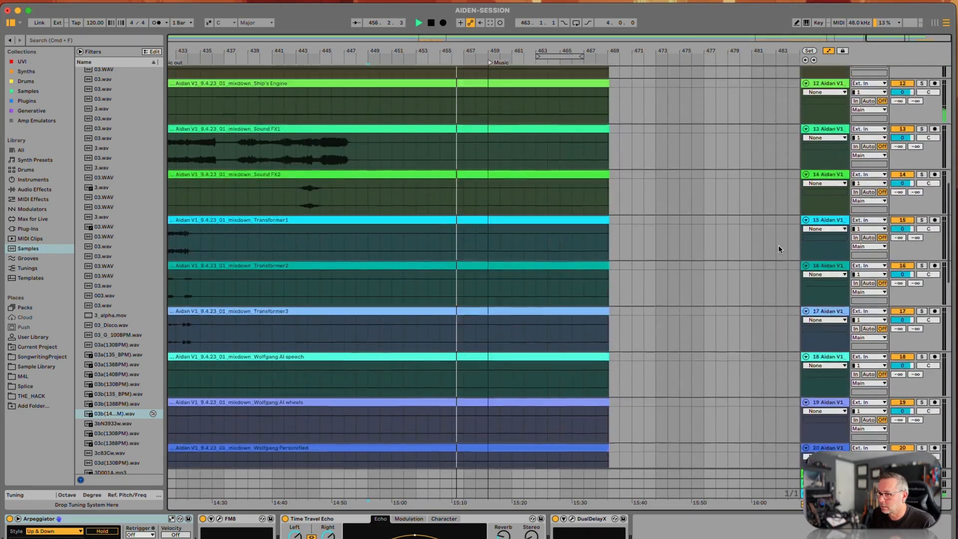
{"action": "scroll", "coordinate": [778, 245], "scroll_direction": "up", "scroll_amount": 4}
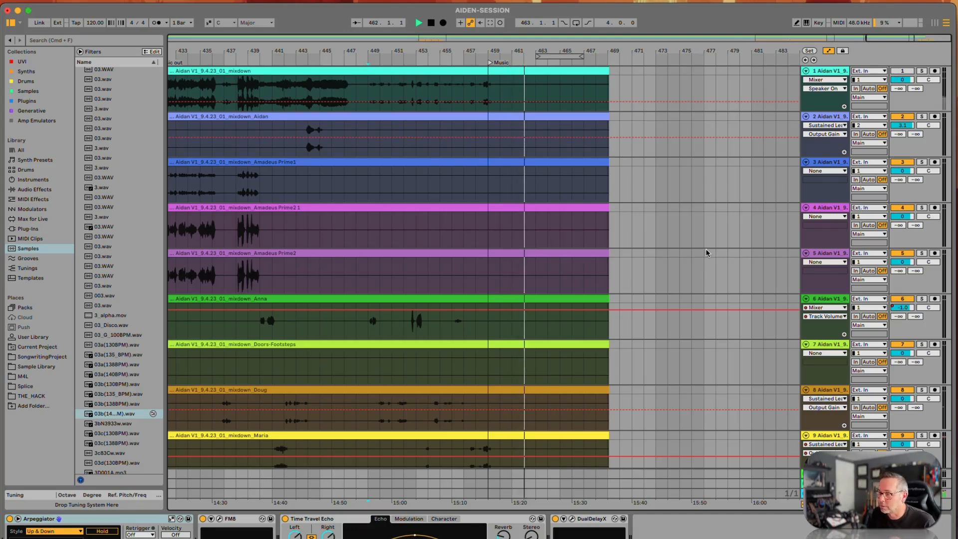
Step: Examine the closing music clips and their volume fade-outs on tracks 27 to 36 while they play from bar 463
{"action": "scroll", "coordinate": [705, 252], "scroll_direction": "down", "scroll_amount": 20}
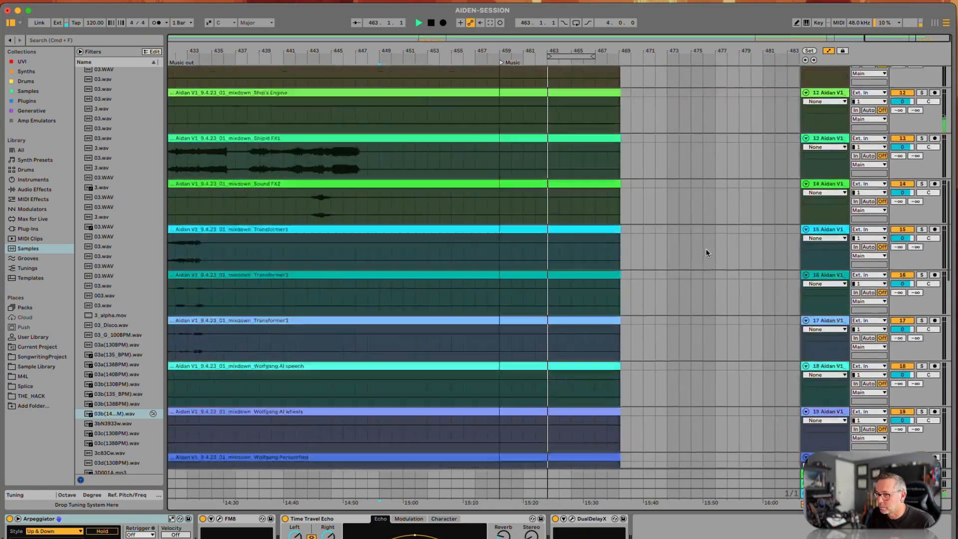
{"action": "scroll", "coordinate": [706, 252], "scroll_direction": "down", "scroll_amount": 20}
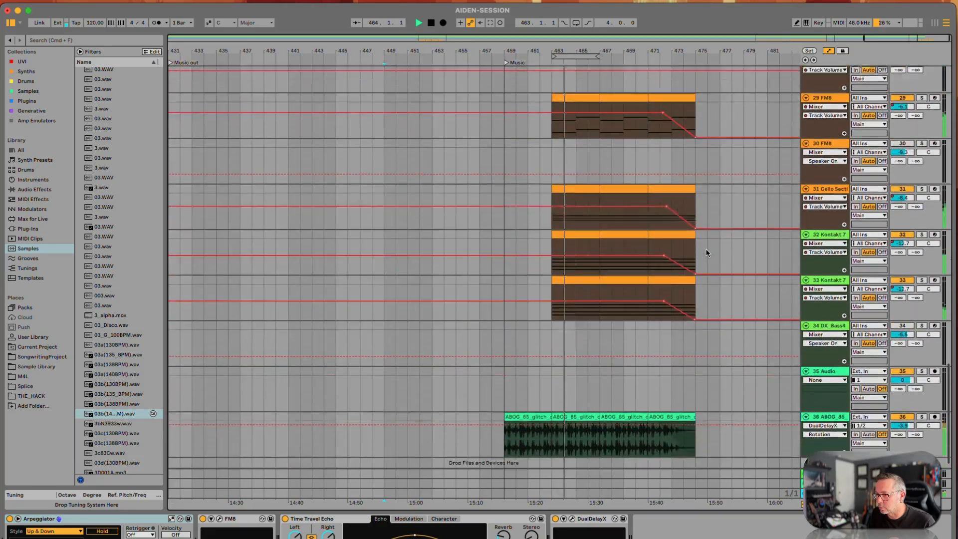
{"action": "scroll", "coordinate": [705, 253], "scroll_direction": "down", "scroll_amount": 1}
{"action": "scroll", "coordinate": [660, 285], "scroll_direction": "left", "scroll_amount": 1}
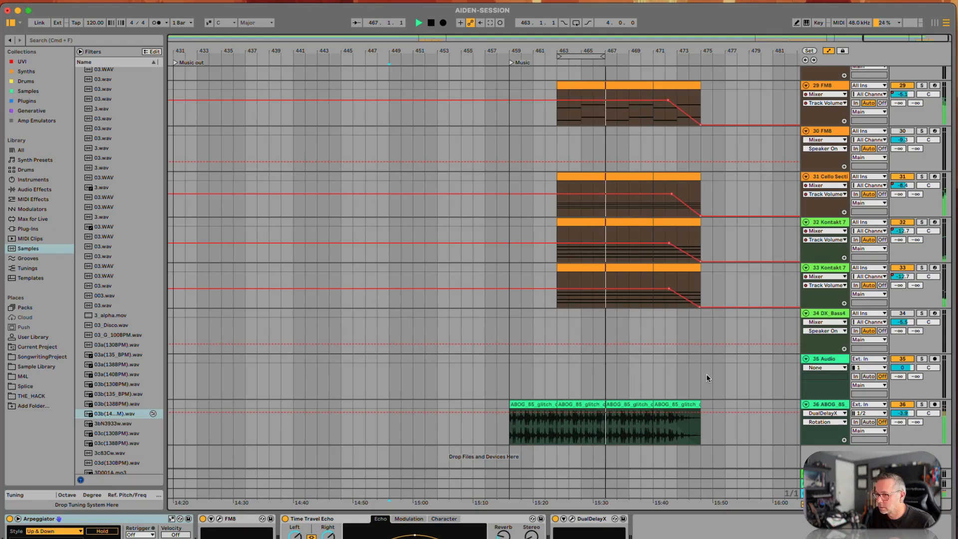
{"action": "scroll", "coordinate": [706, 378], "scroll_direction": "up", "scroll_amount": 4}
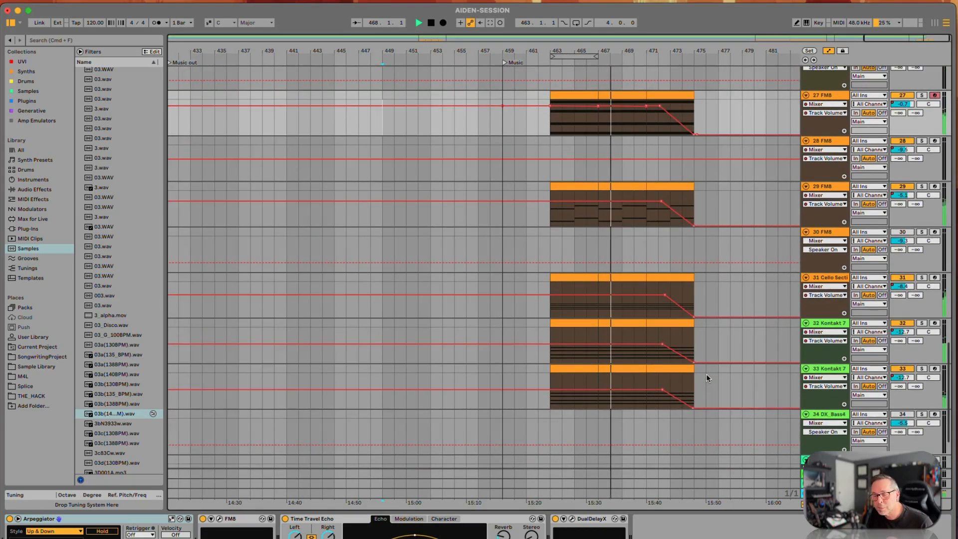
{"action": "scroll", "coordinate": [706, 378], "scroll_direction": "up", "scroll_amount": 3}
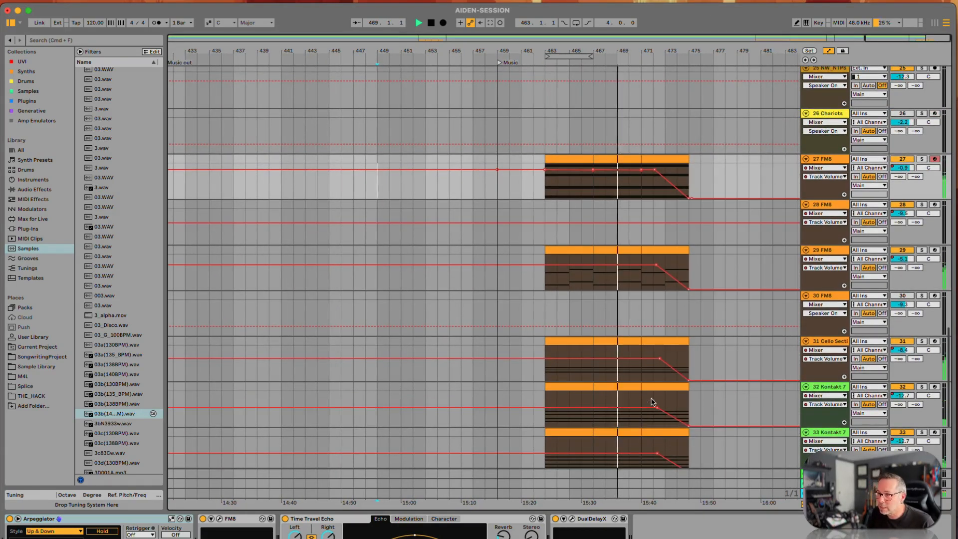
{"action": "scroll", "coordinate": [648, 399], "scroll_direction": "down", "scroll_amount": 2}
{"action": "scroll", "coordinate": [745, 298], "scroll_direction": "down", "scroll_amount": 5}
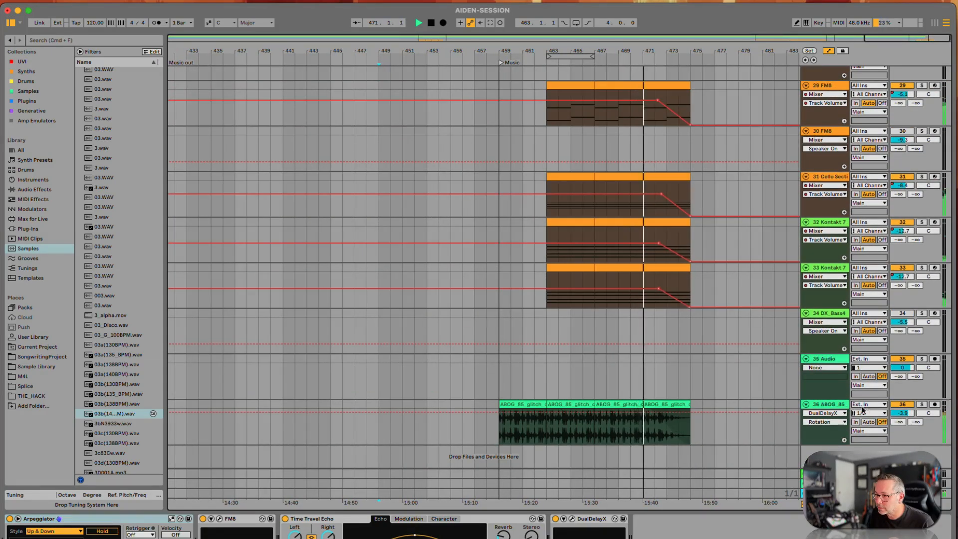
Step: Show the track volume automation of the glitch audio on track 36 and stop playback at about bar 473
{"action": "left_click", "coordinate": [897, 413]}
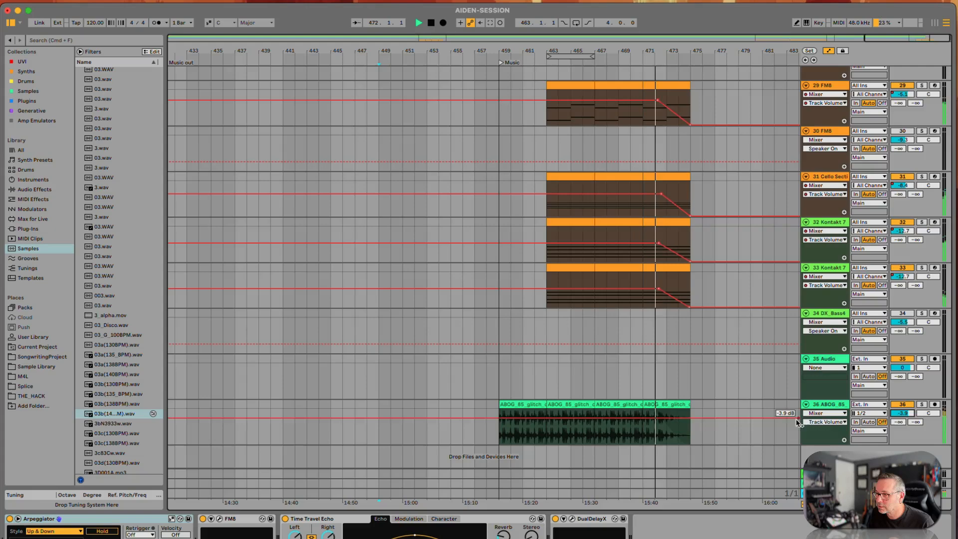
{"action": "scroll", "coordinate": [749, 312], "scroll_direction": "up", "scroll_amount": 2}
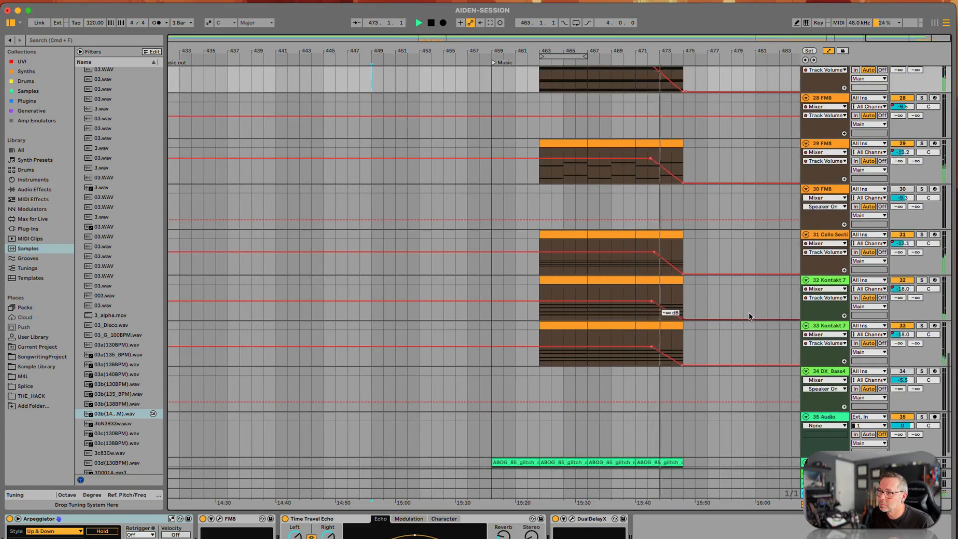
{"action": "scroll", "coordinate": [749, 316], "scroll_direction": "up", "scroll_amount": 15}
{"action": "key", "text": "space"}
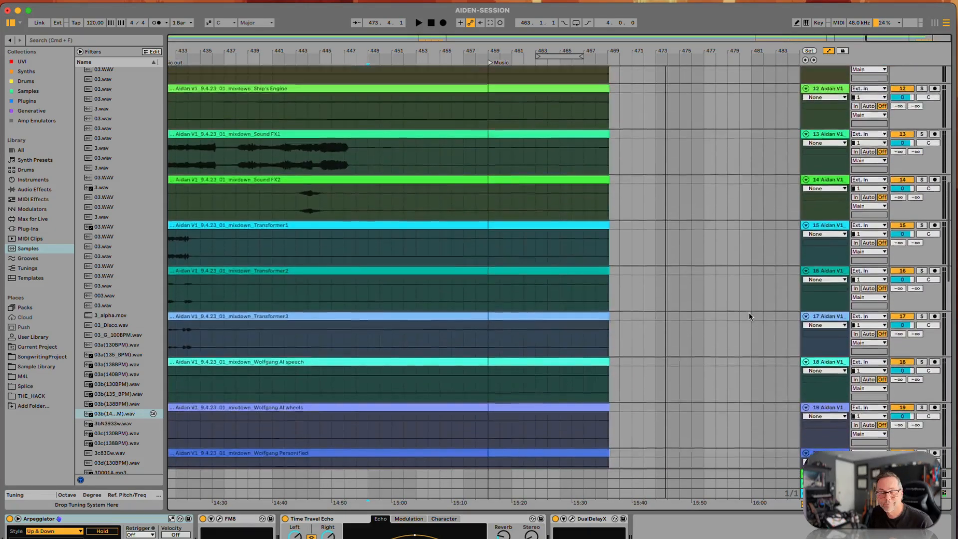
Step: Review the full-length arrangement from the mixdown and voice stems on the first tracks to the music clips on track 36
{"action": "scroll", "coordinate": [749, 316], "scroll_direction": "up", "scroll_amount": 2}
{"action": "scroll", "coordinate": [561, 237], "scroll_direction": "up", "scroll_amount": 9}
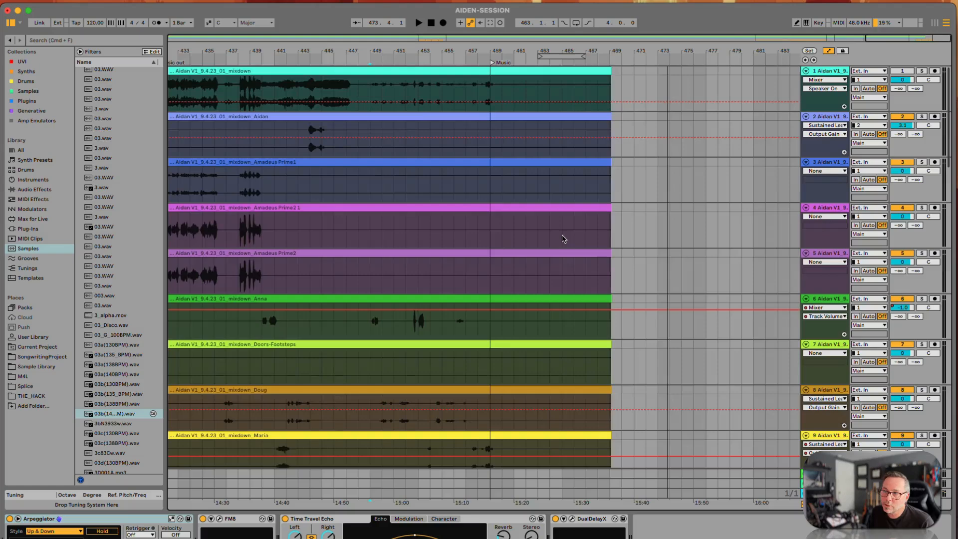
{"action": "scroll", "coordinate": [562, 239], "scroll_direction": "left", "scroll_amount": 10}
{"action": "scroll", "coordinate": [564, 239], "scroll_direction": "down", "scroll_amount": 10}
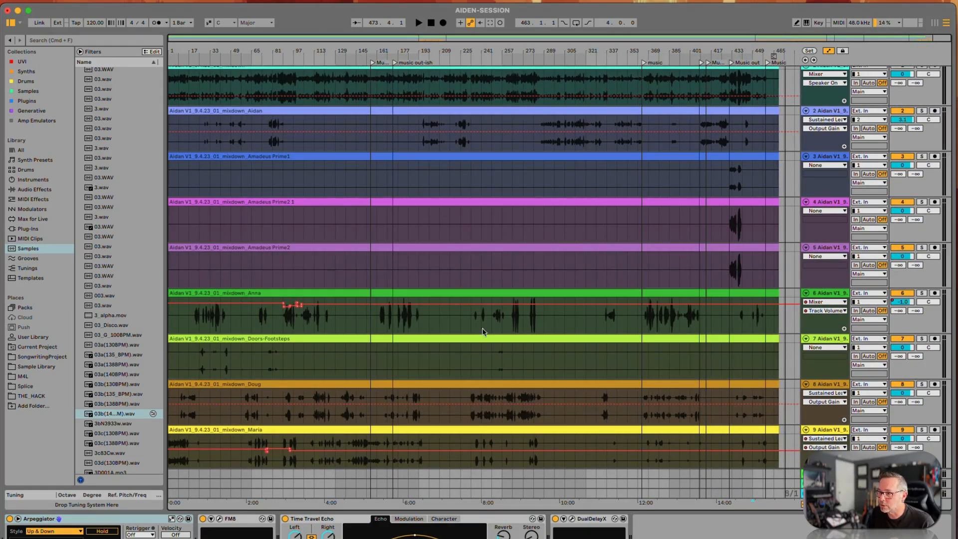
{"action": "scroll", "coordinate": [482, 331], "scroll_direction": "down", "scroll_amount": 10}
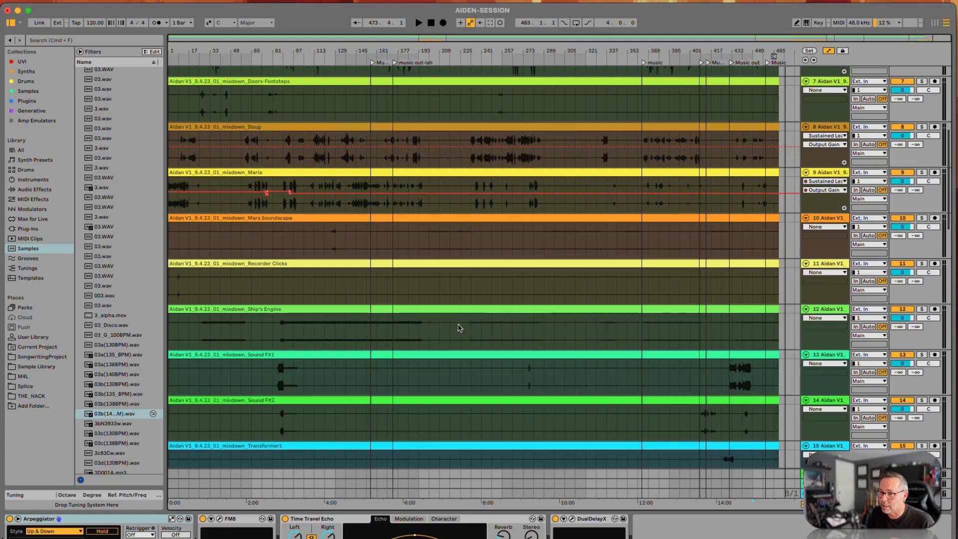
{"action": "scroll", "coordinate": [392, 325], "scroll_direction": "down", "scroll_amount": 20}
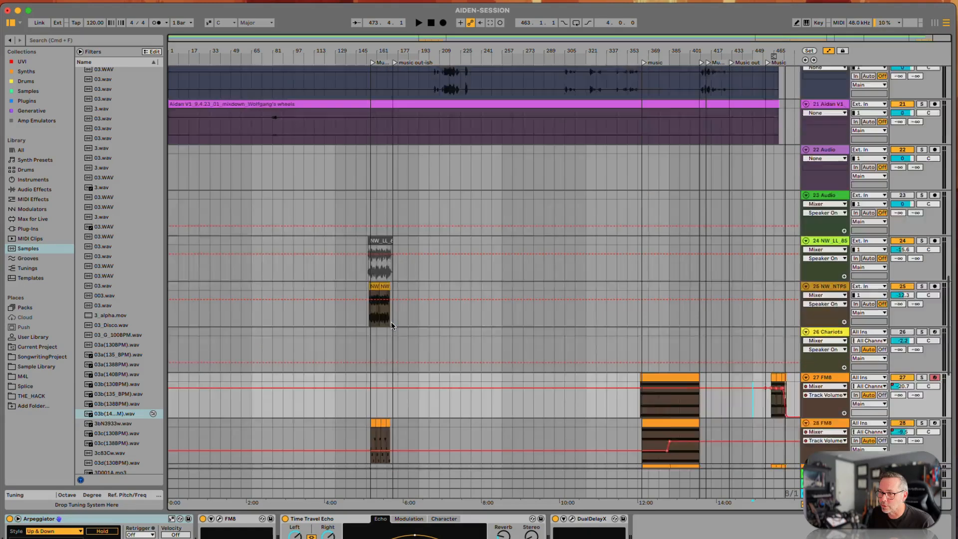
{"action": "scroll", "coordinate": [393, 312], "scroll_direction": "down", "scroll_amount": 5}
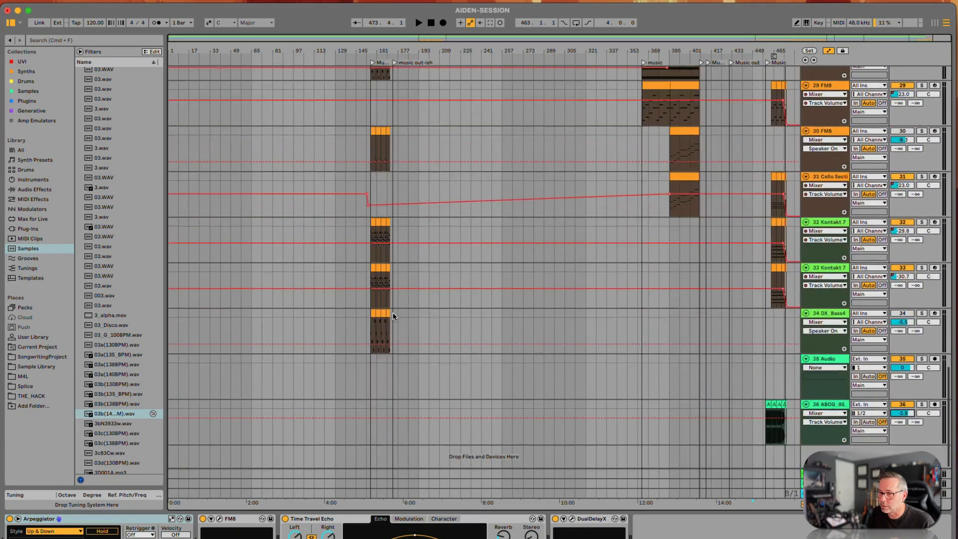
{"action": "scroll", "coordinate": [393, 312], "scroll_direction": "up", "scroll_amount": 4}
{"action": "scroll", "coordinate": [393, 315], "scroll_direction": "up", "scroll_amount": 20}
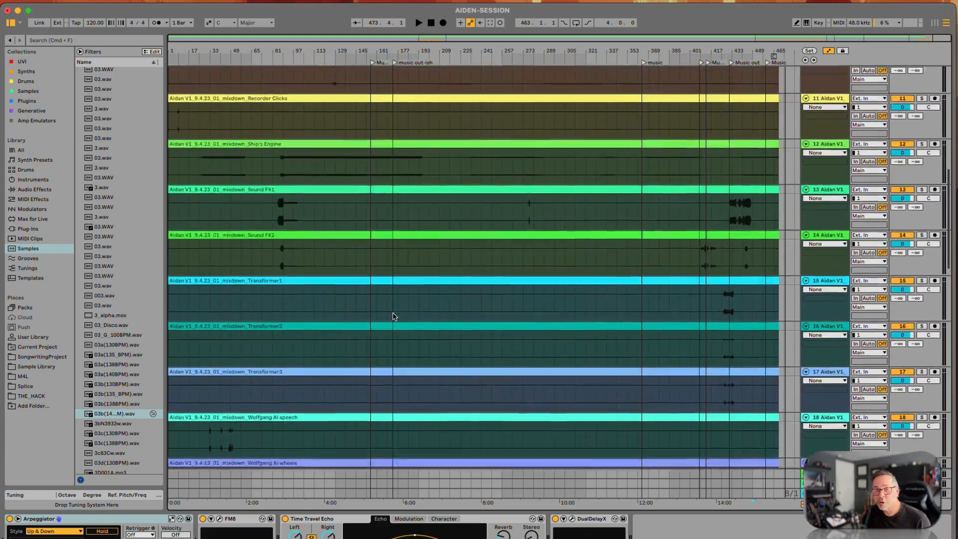